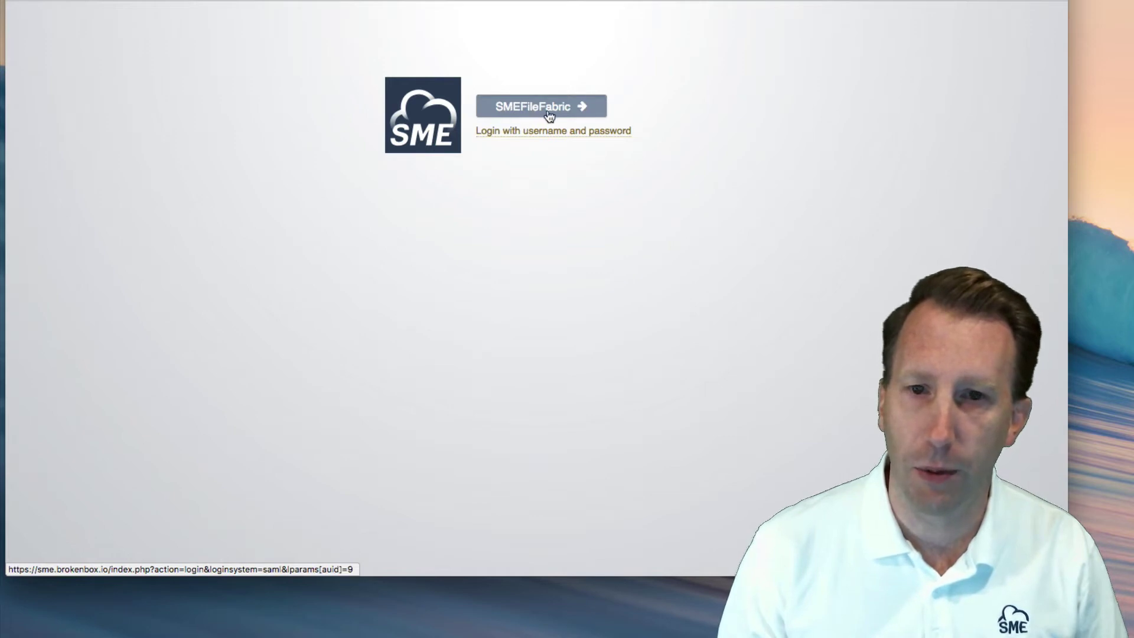
Sign in to File Fabric through SMEFileFabric single sign-on using the Microsoft work account e-mail and password.
click(549, 115)
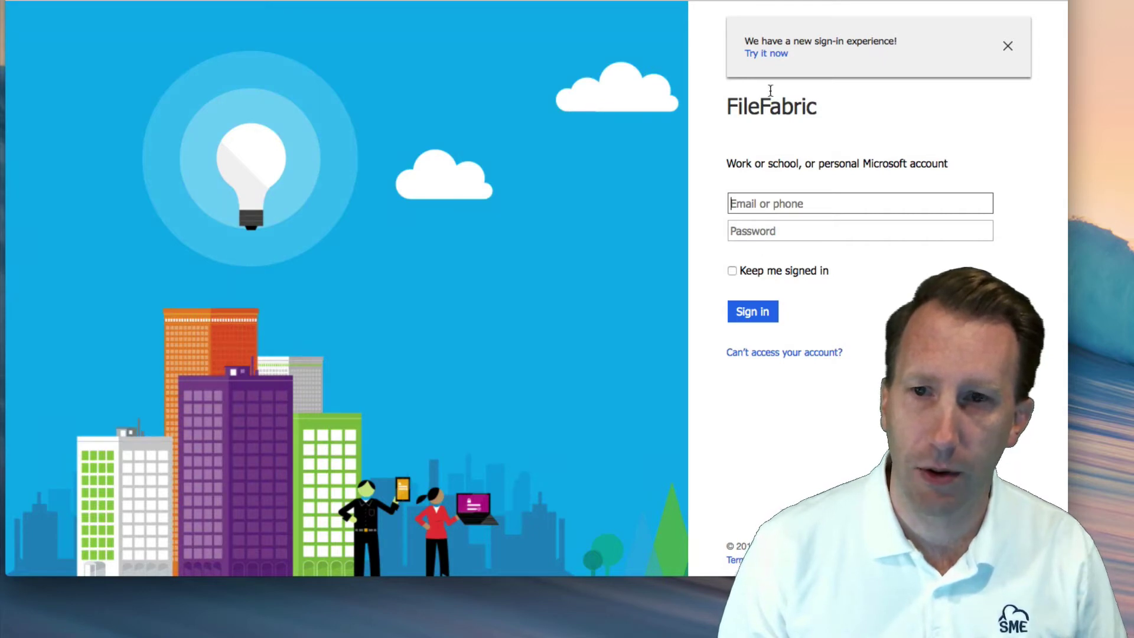
click(762, 55)
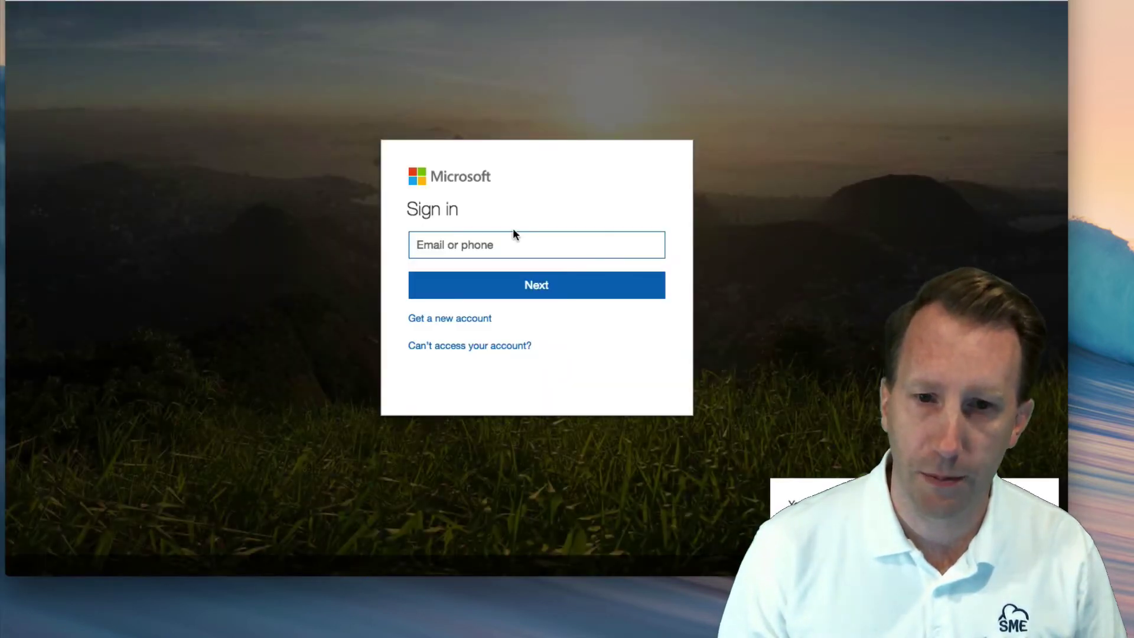
key(super+v)
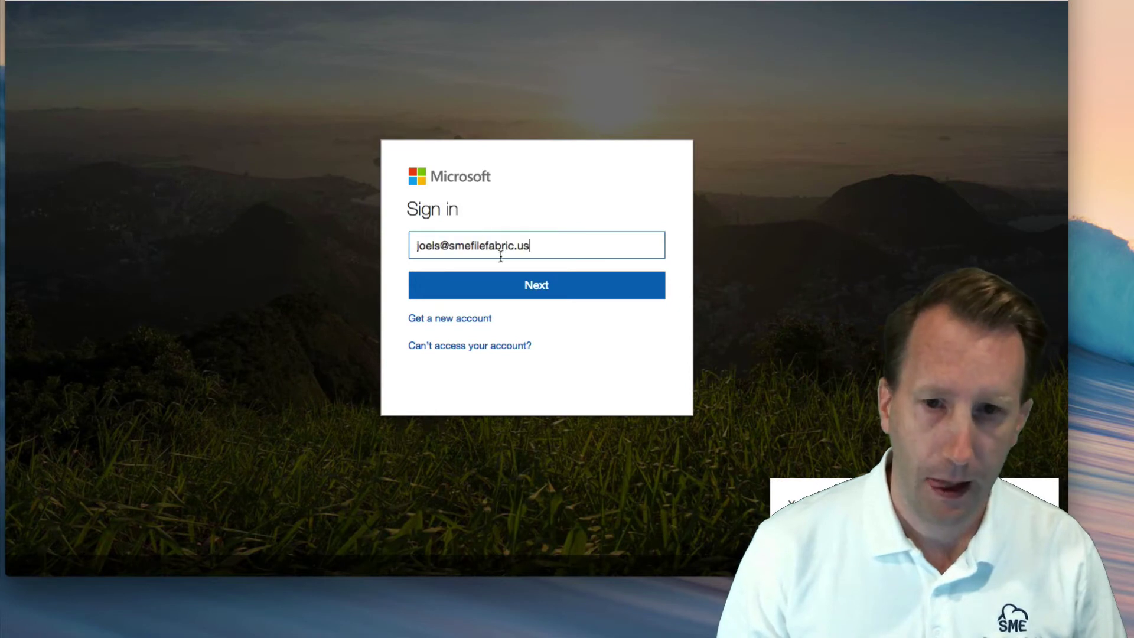
click(503, 291)
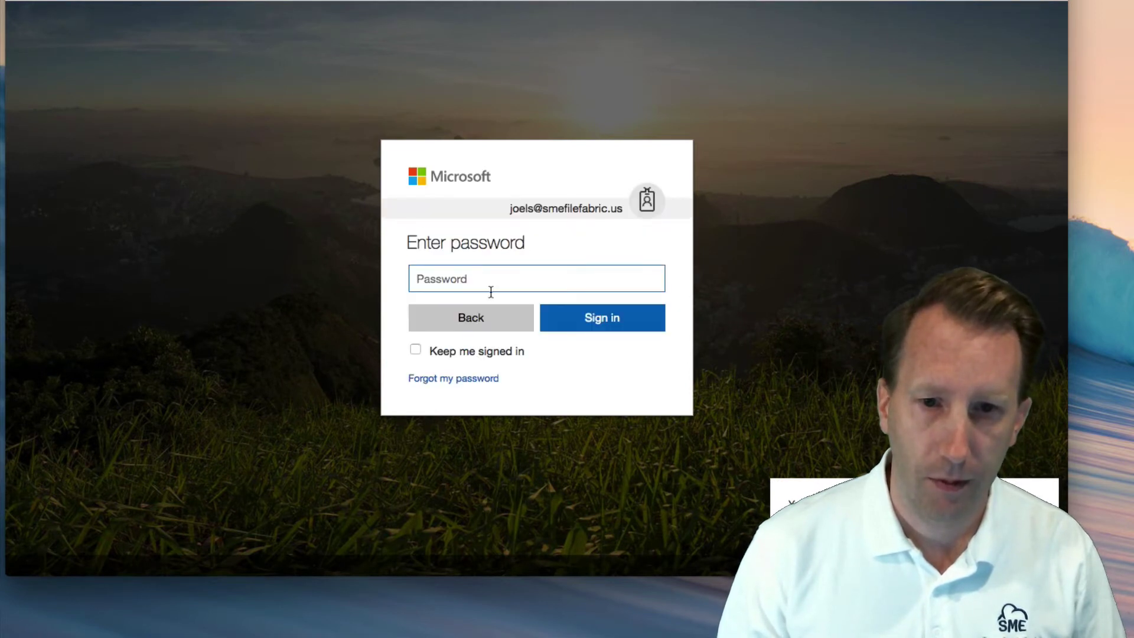
text(p**)
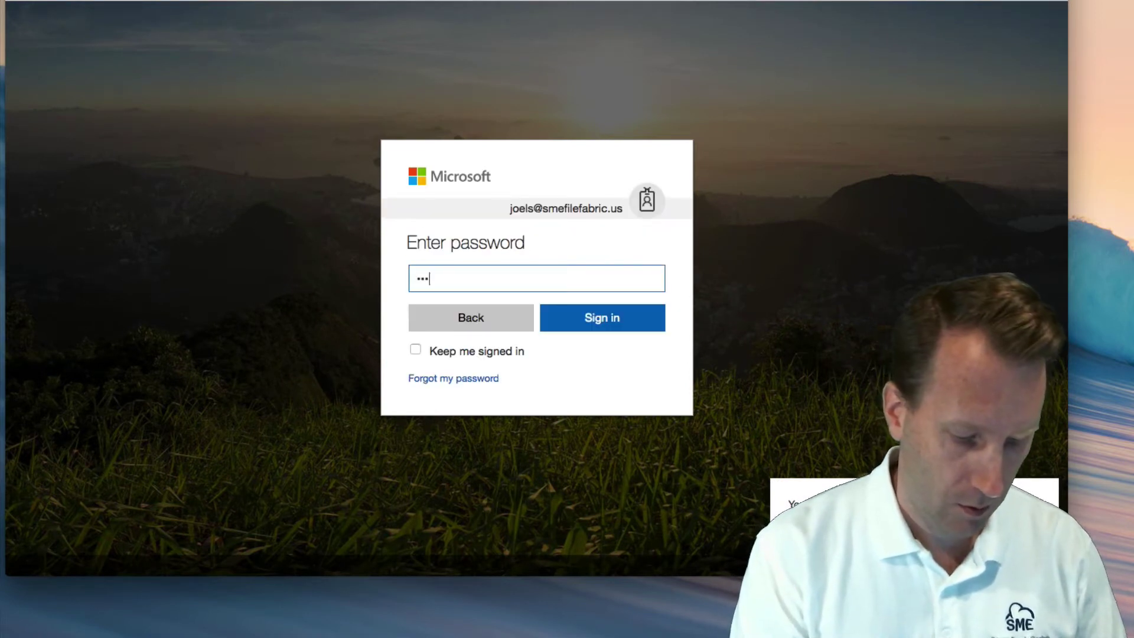
text(*******)
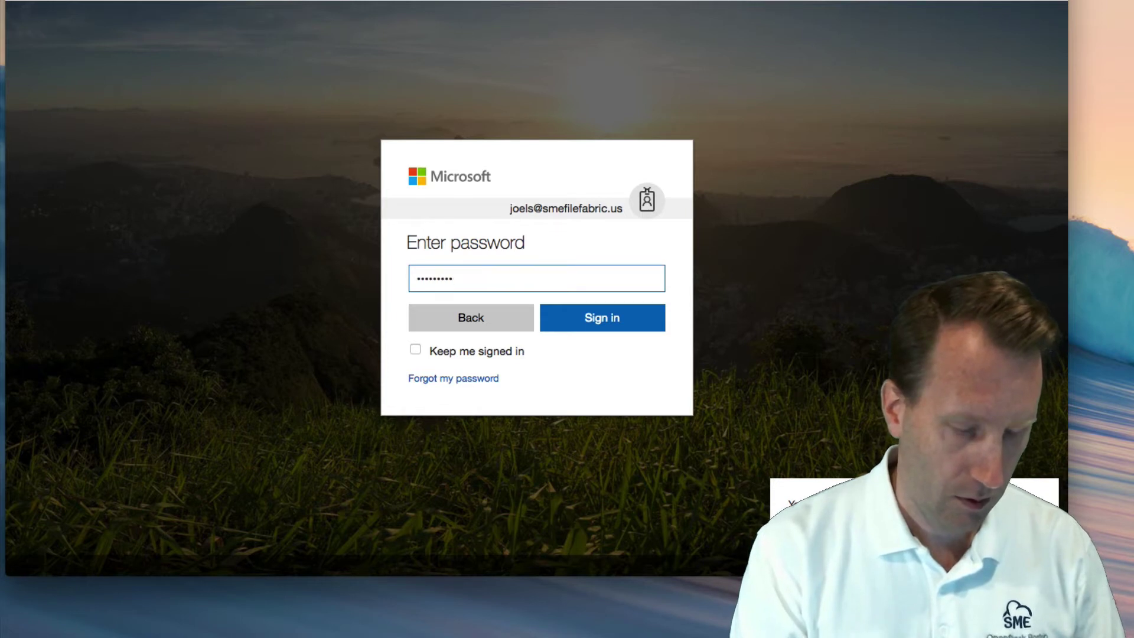
key(Return)
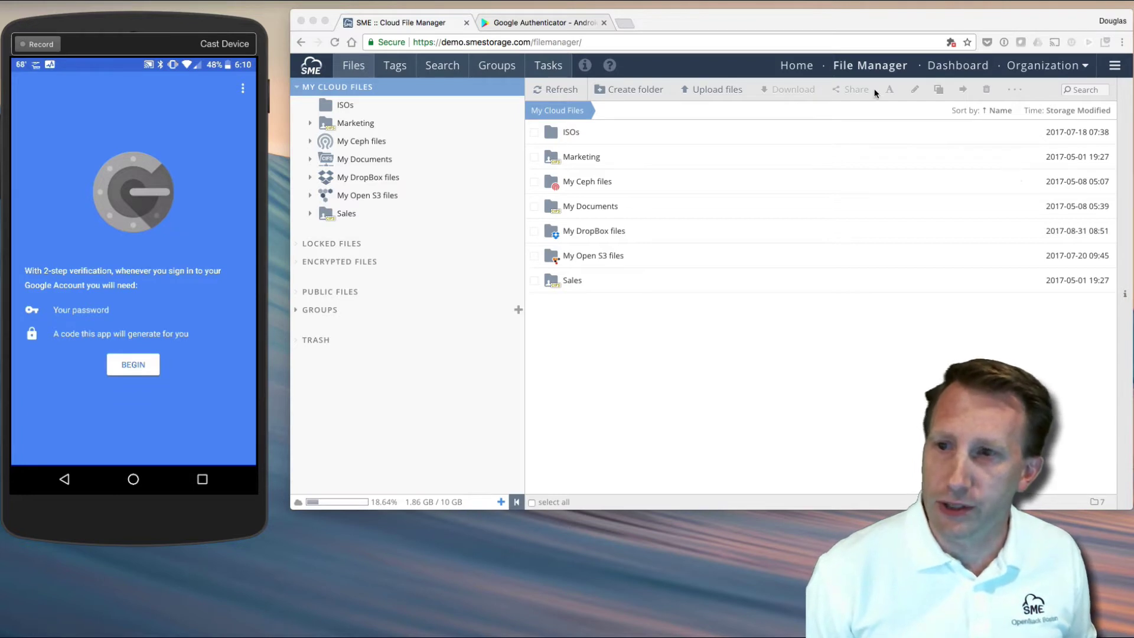
On the Dashboard, switch Two Factor authentication On with Google Authenticator as the source.
click(952, 67)
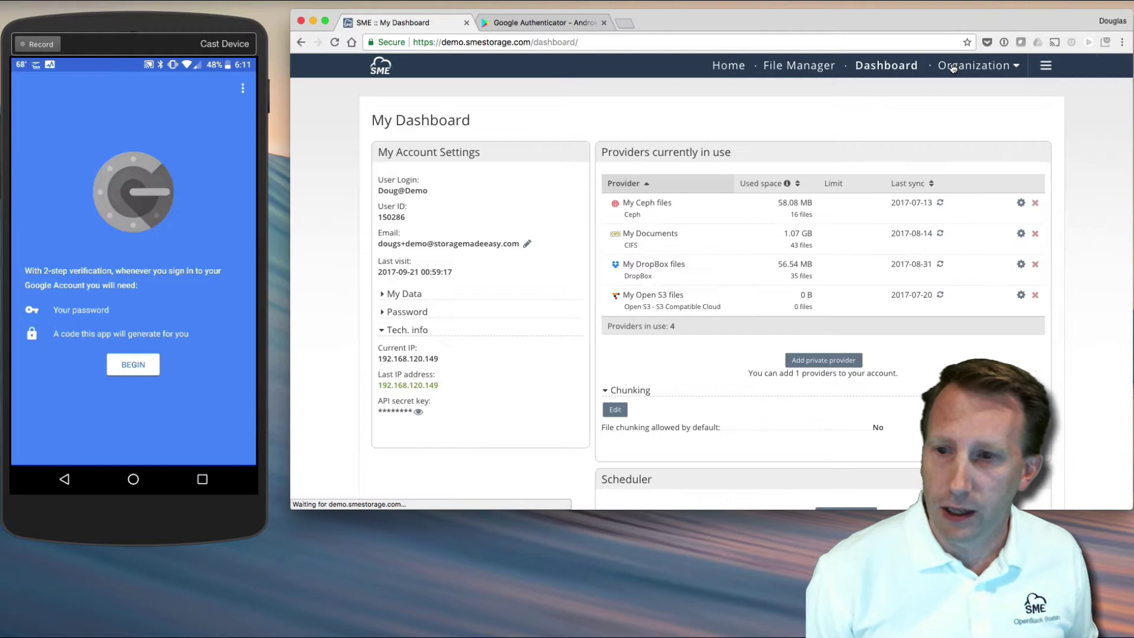
scroll(768, 210, down, 7)
scroll(769, 210, down, 3)
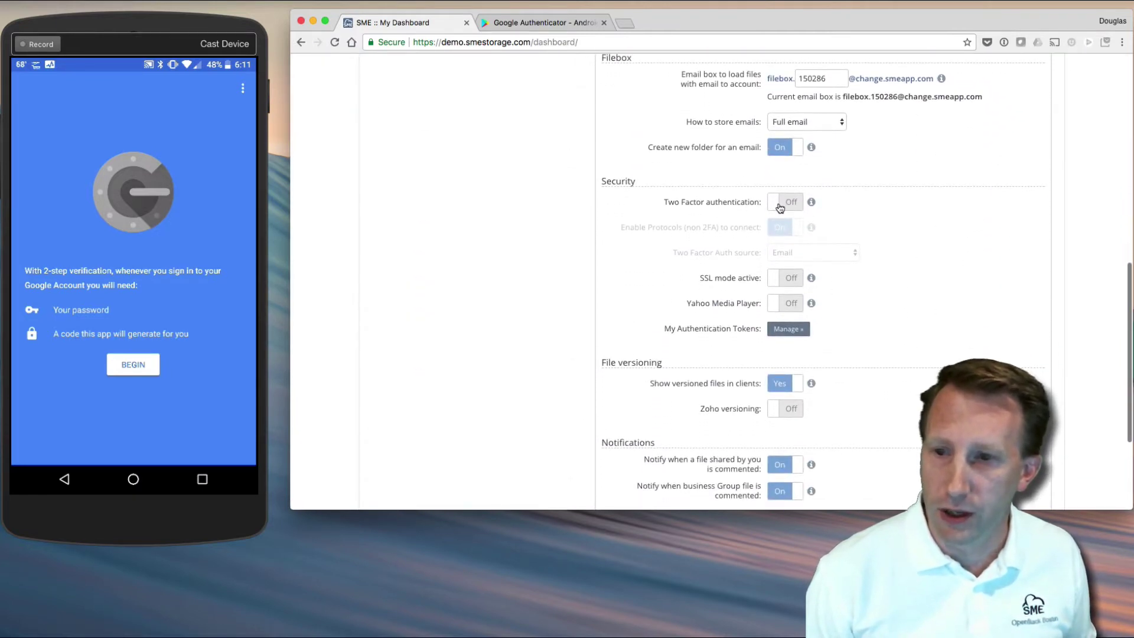
click(780, 204)
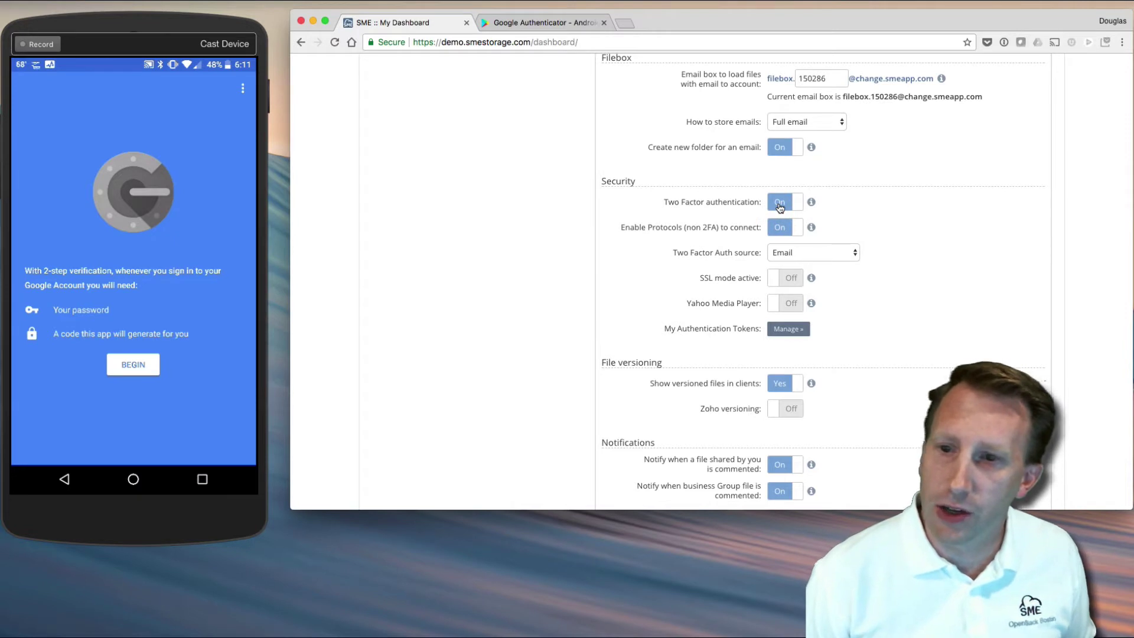
click(800, 253)
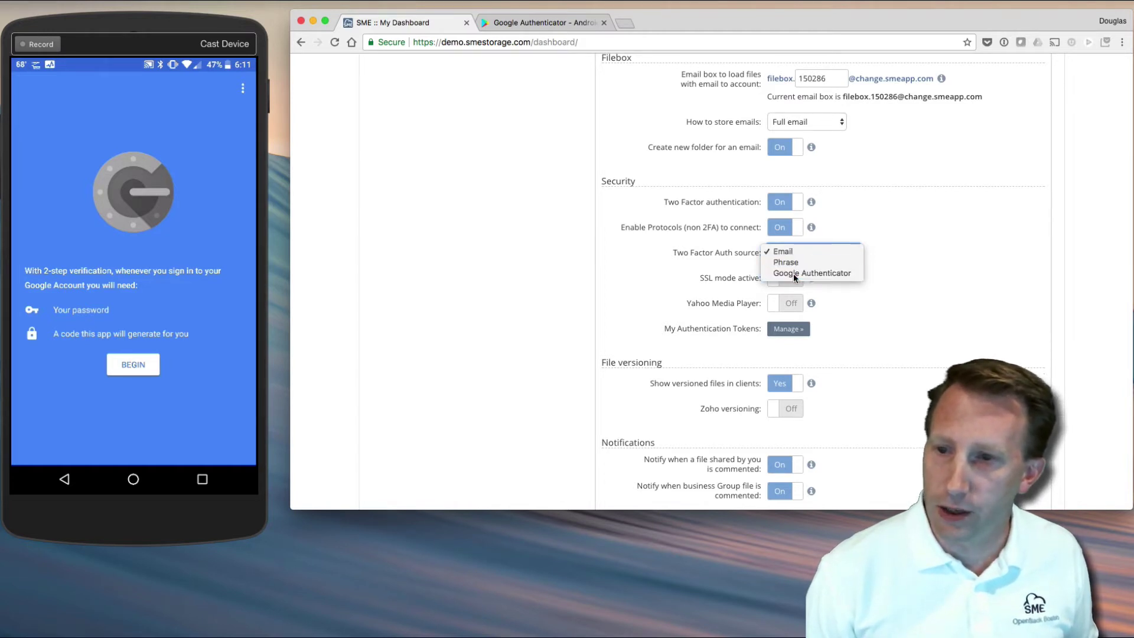
click(796, 274)
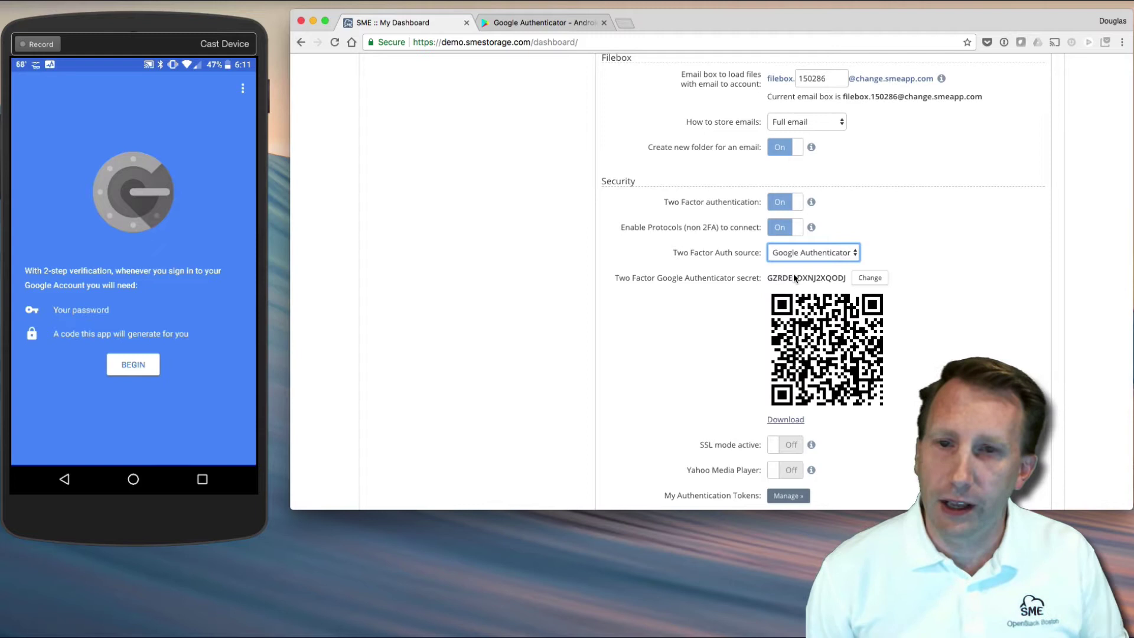
click(531, 23)
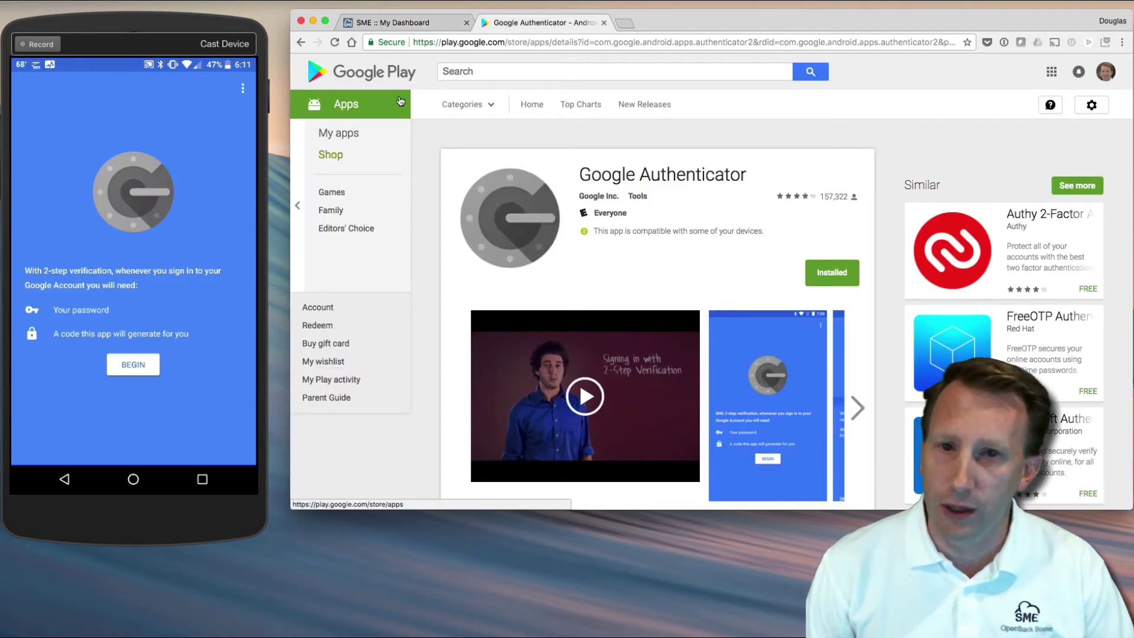
click(391, 25)
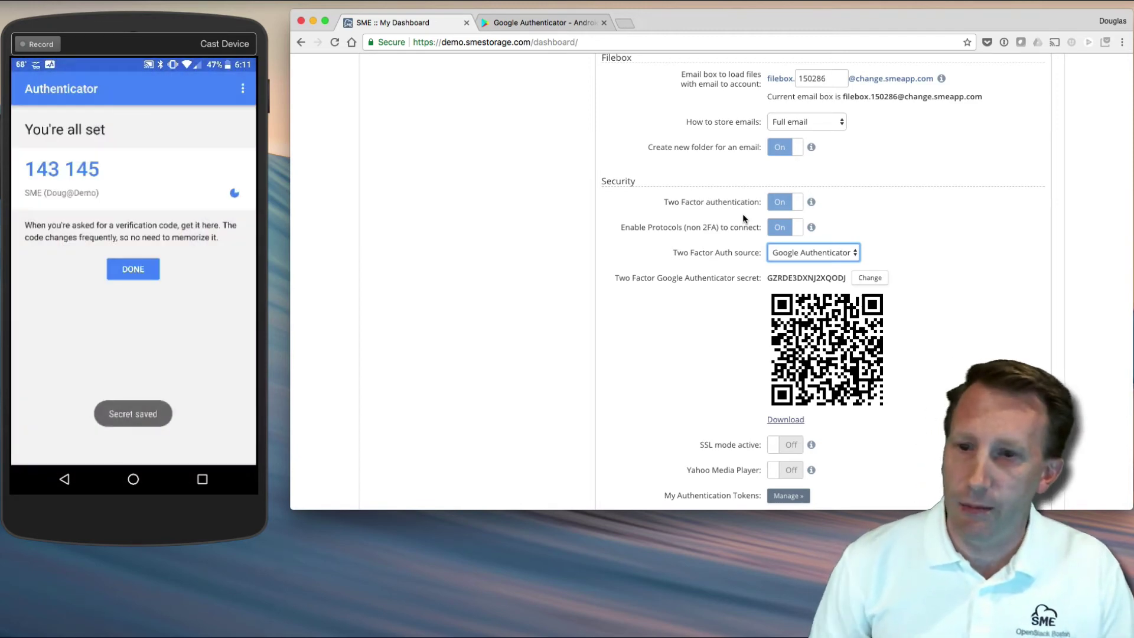
scroll(950, 258, down, 5)
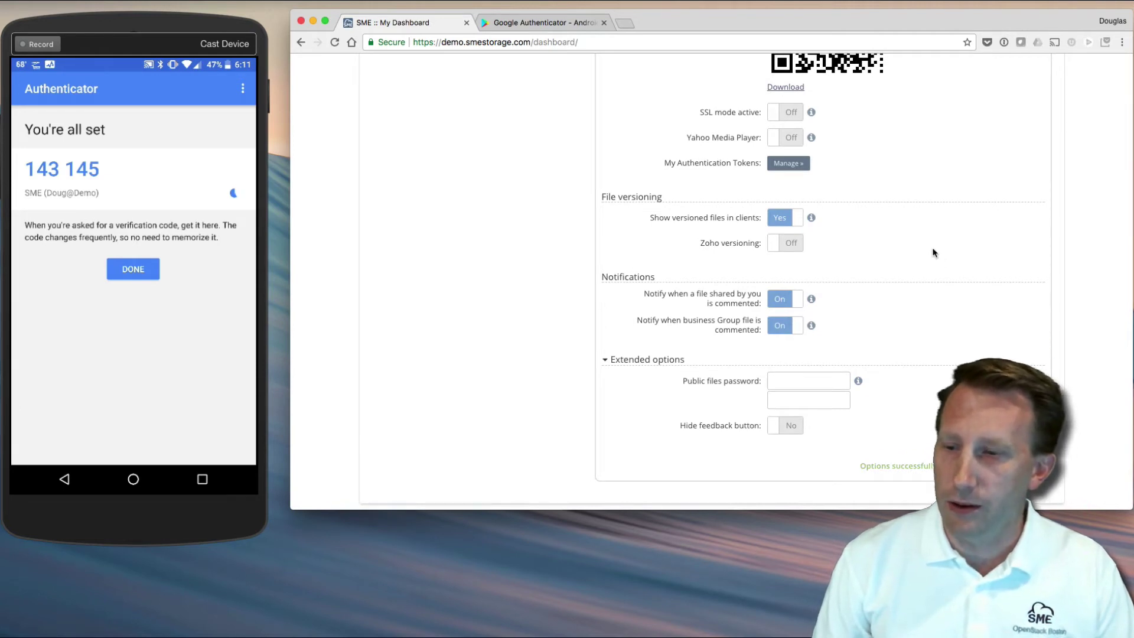
Log out, then sign back in with login, password and the Google Authenticator code.
click(1053, 66)
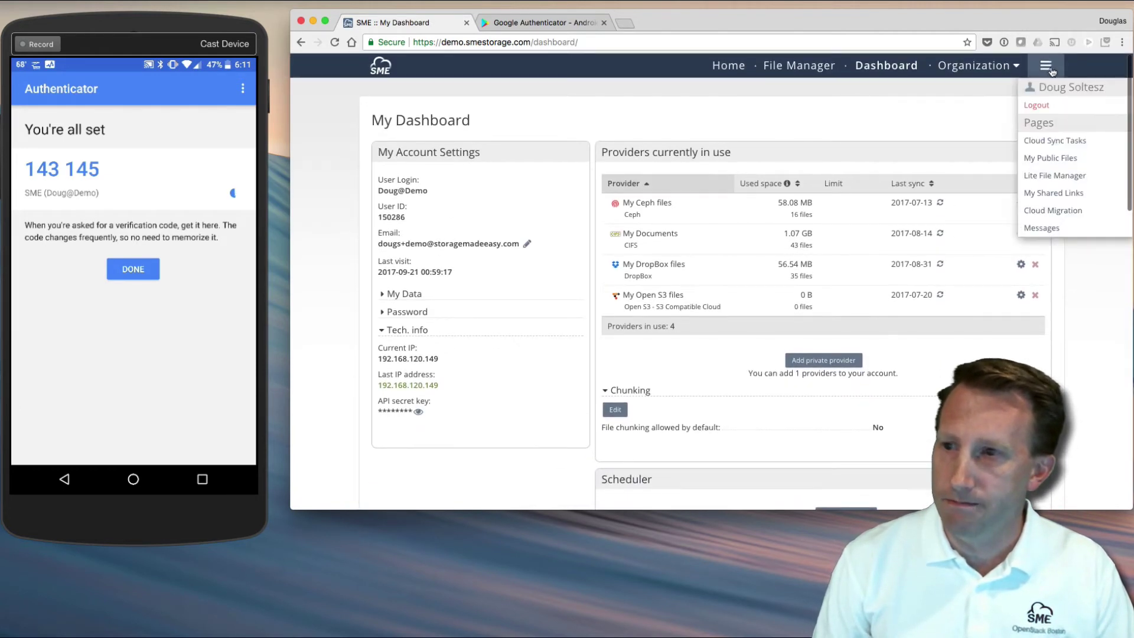
click(1043, 105)
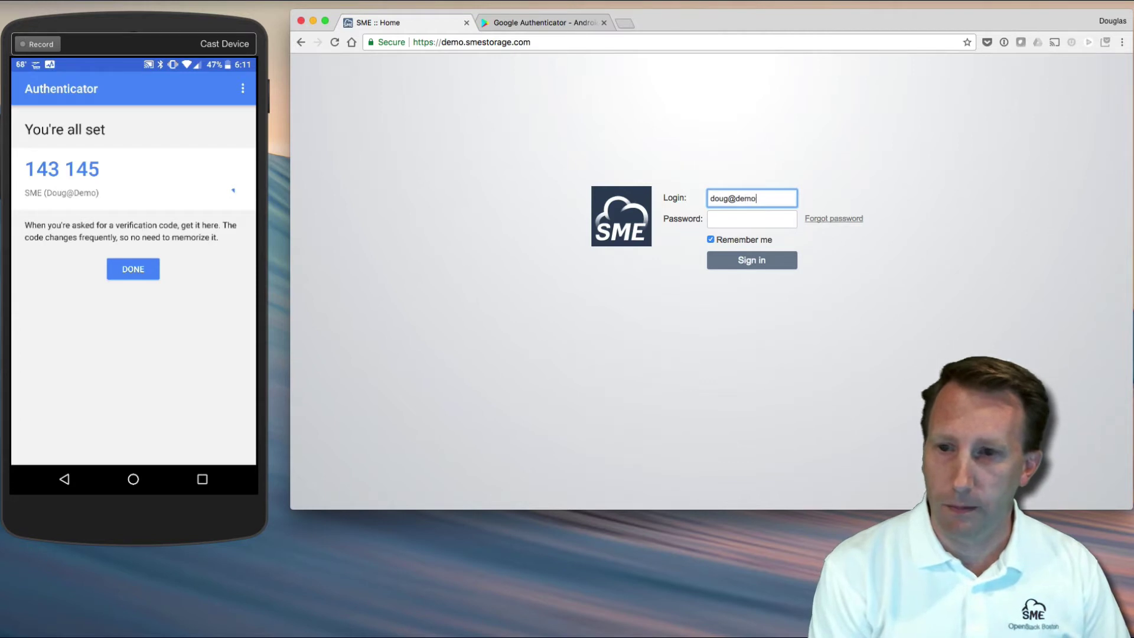
key(Tab)
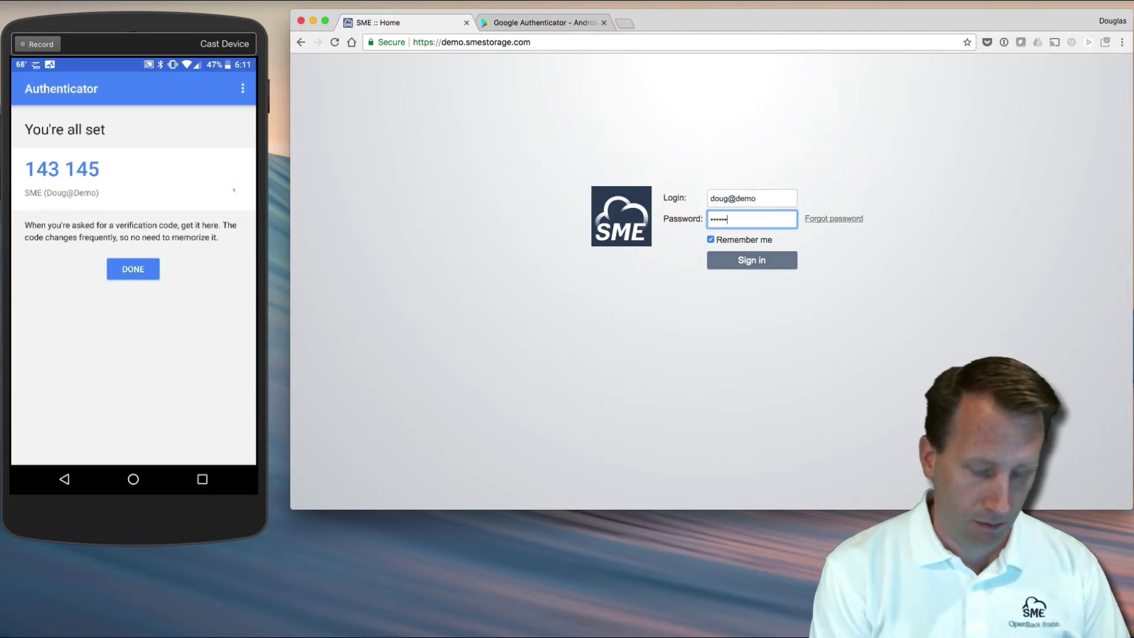
click(750, 260)
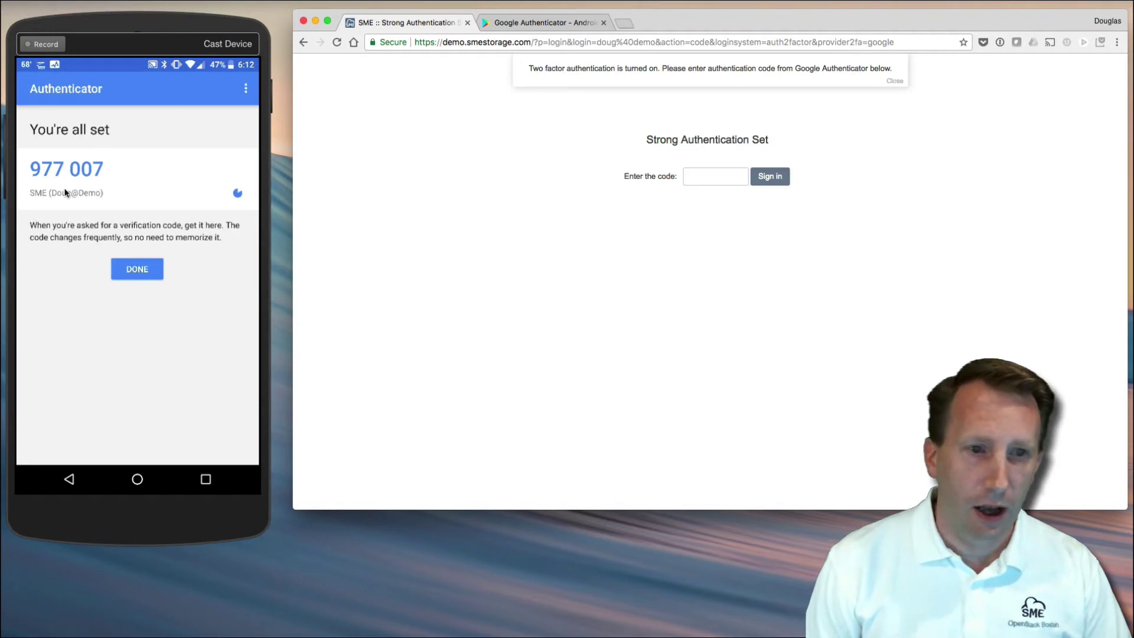
click(715, 176)
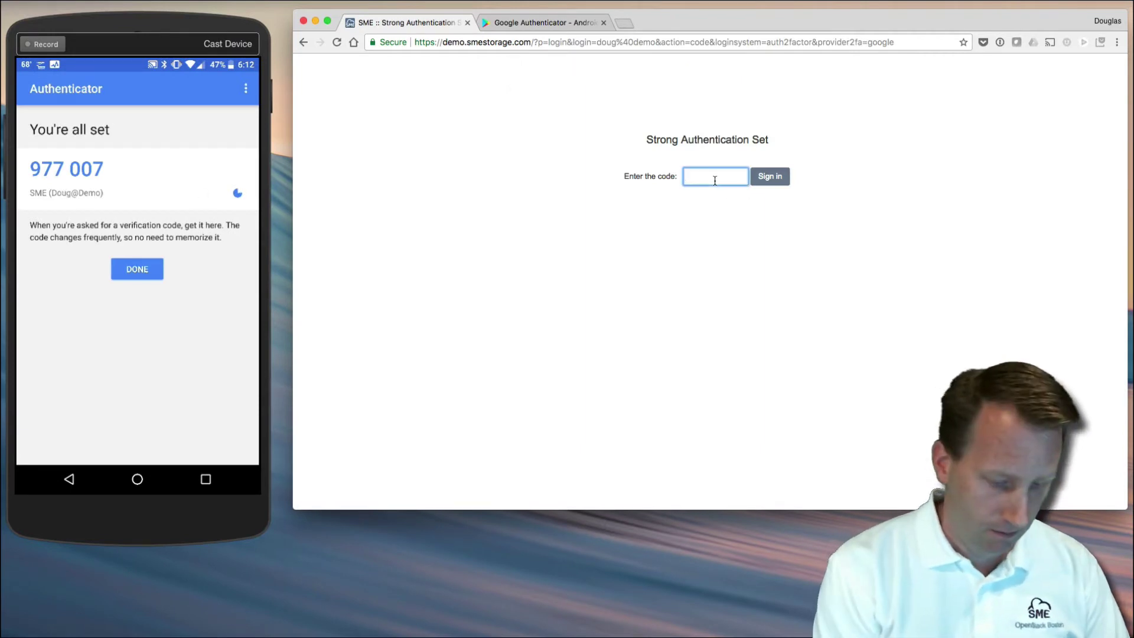
click(774, 186)
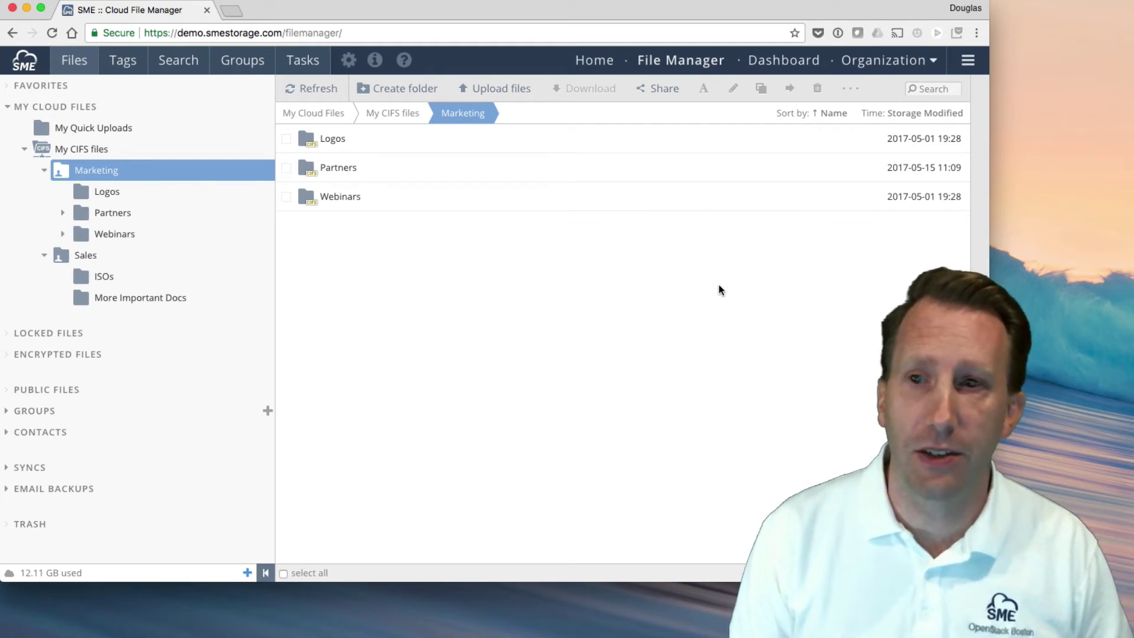
Open Organization Policies and keep the key management system set to Default.
click(870, 63)
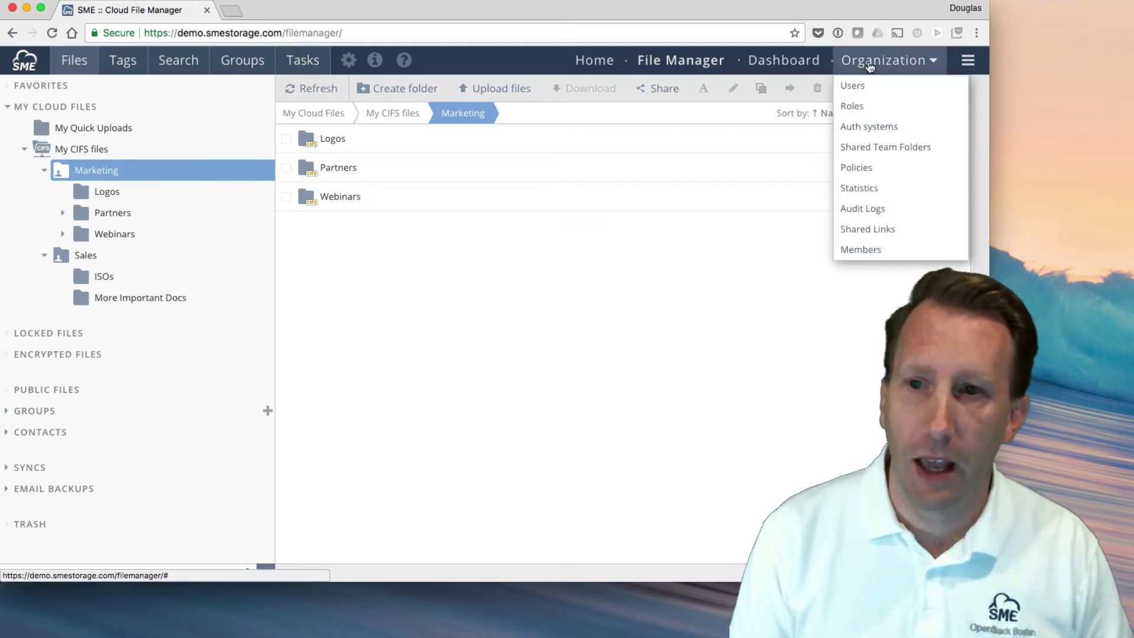
click(872, 176)
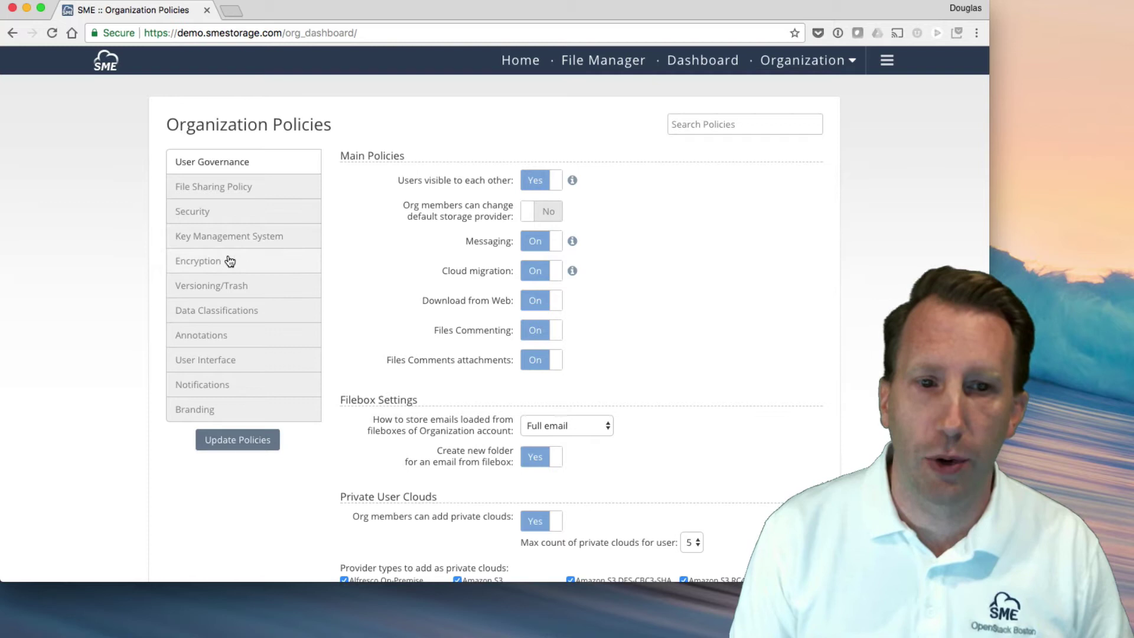
click(217, 239)
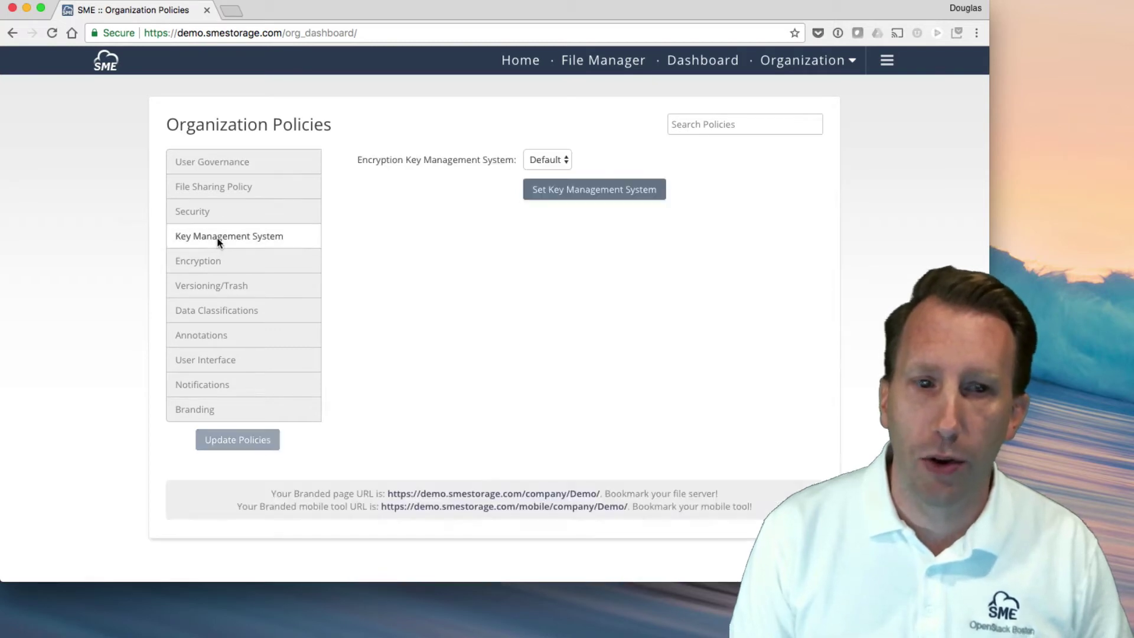
click(548, 157)
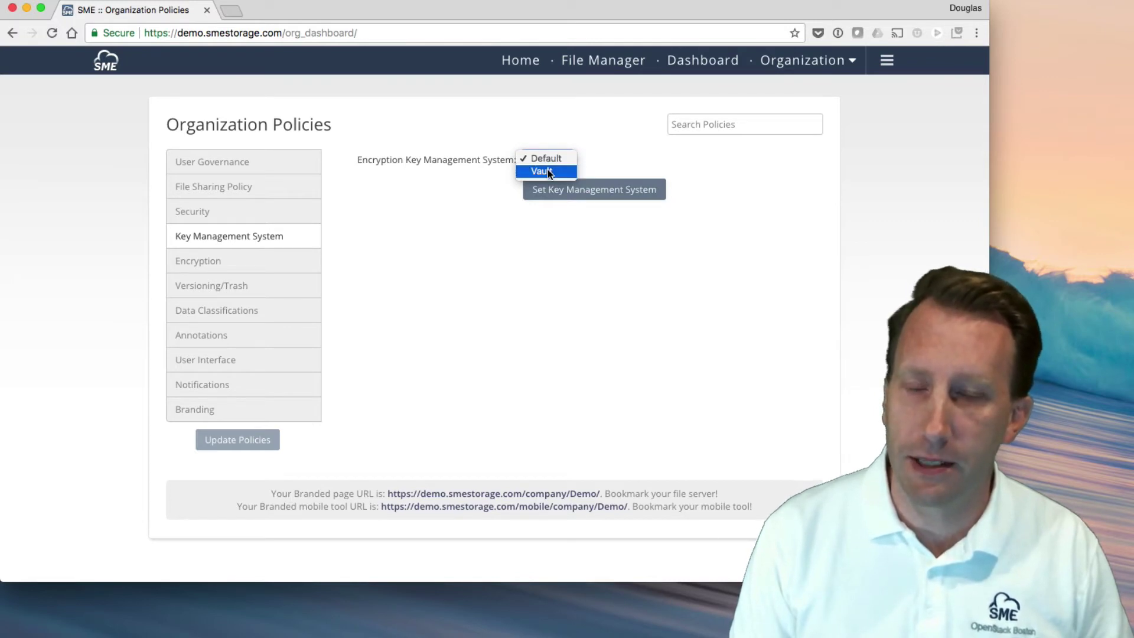
click(459, 184)
Enter and confirm the team encryption phrase, limit it to Nominated folders, and update policies.
click(213, 263)
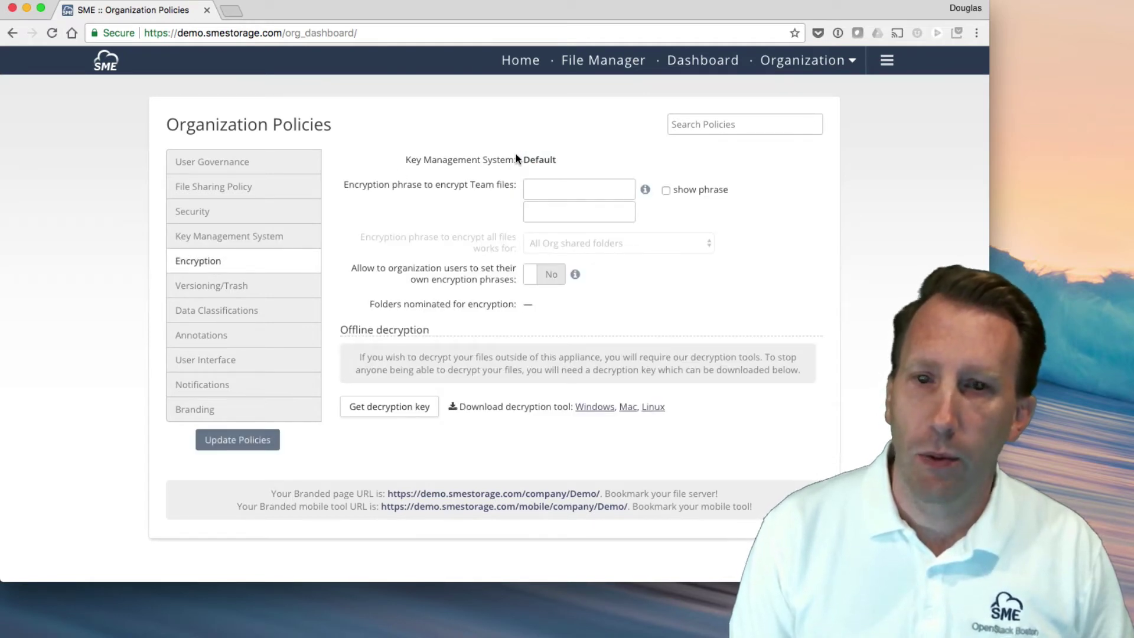
click(550, 191)
key(super+v)
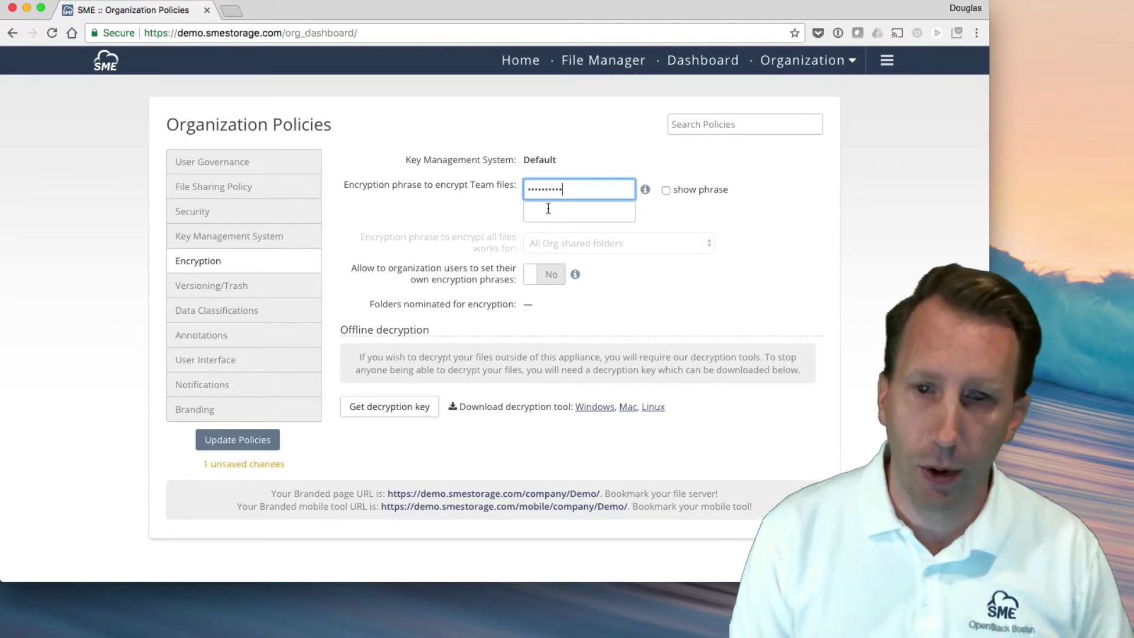
click(546, 211)
key(super+v)
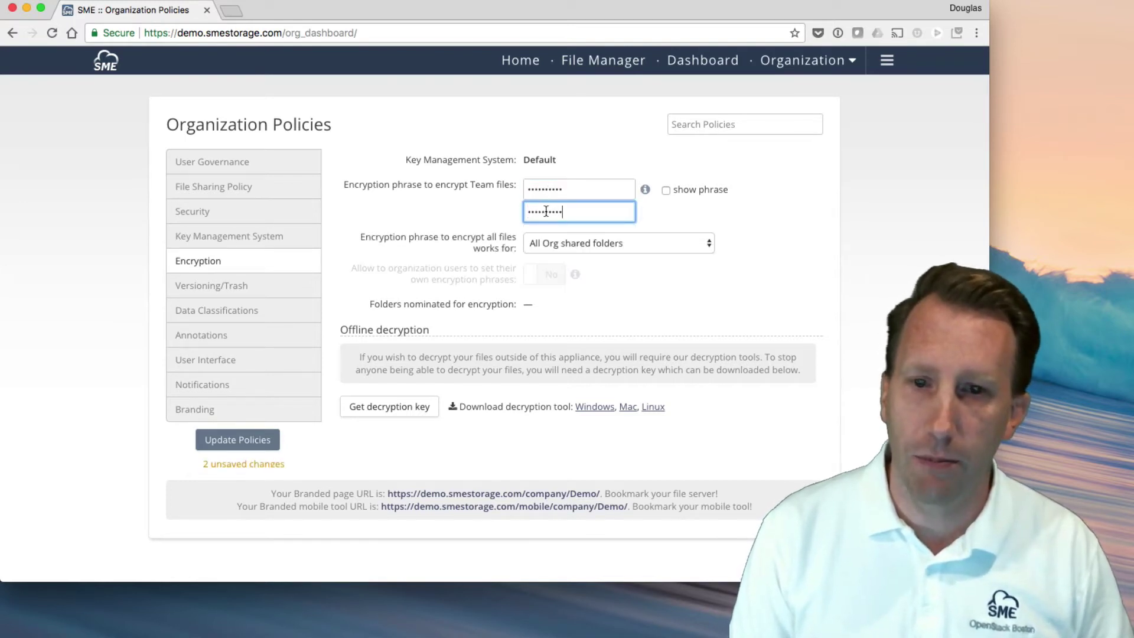
click(551, 246)
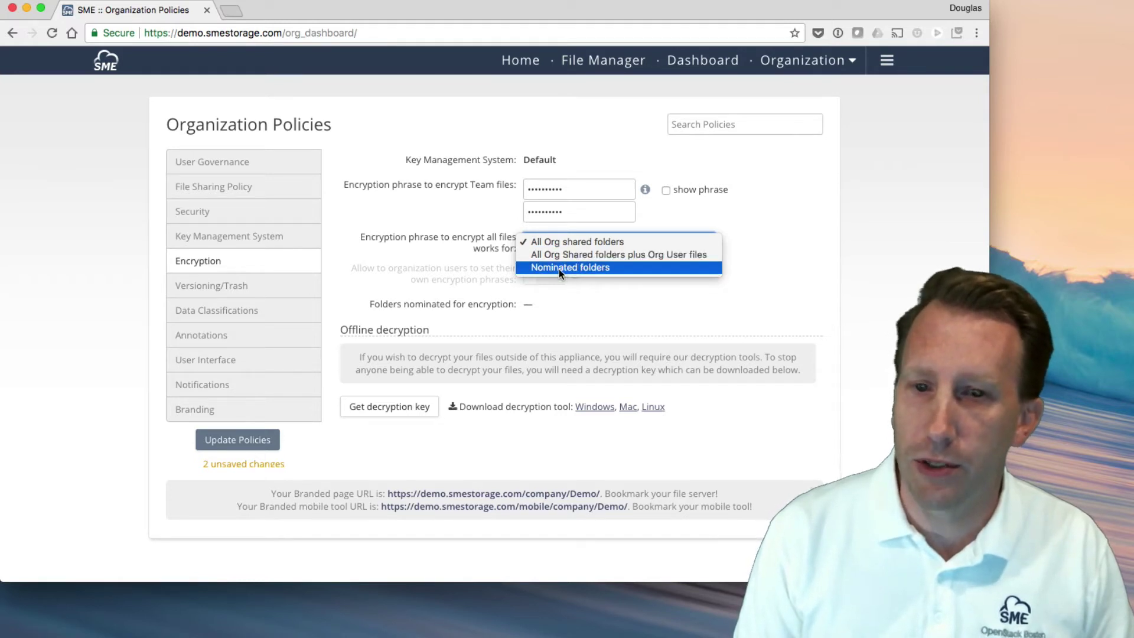
click(583, 267)
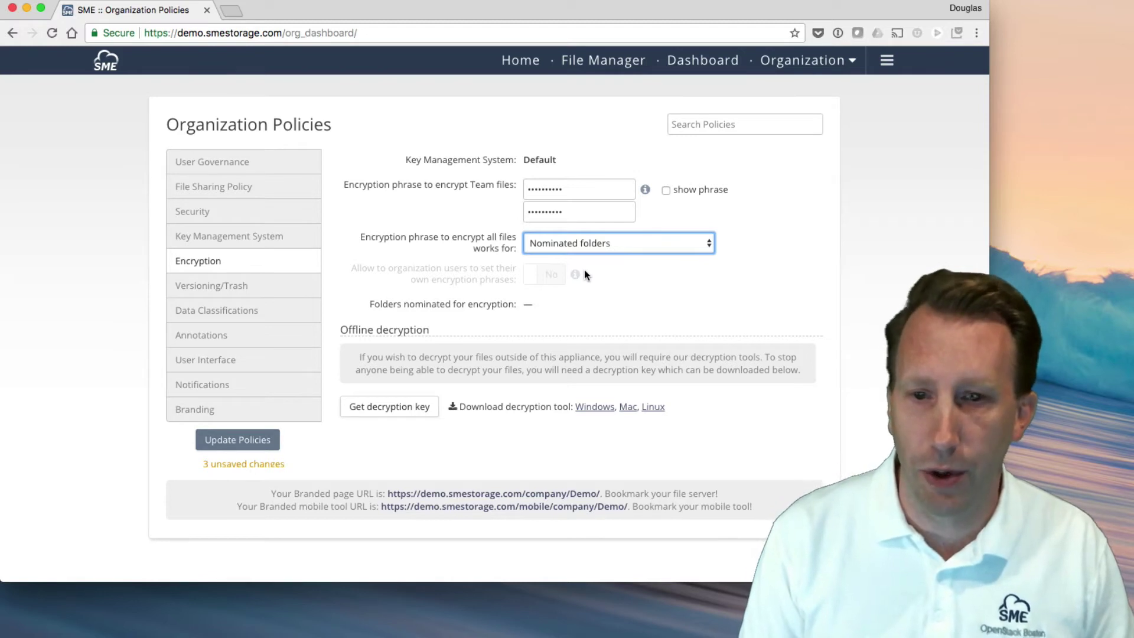
click(254, 445)
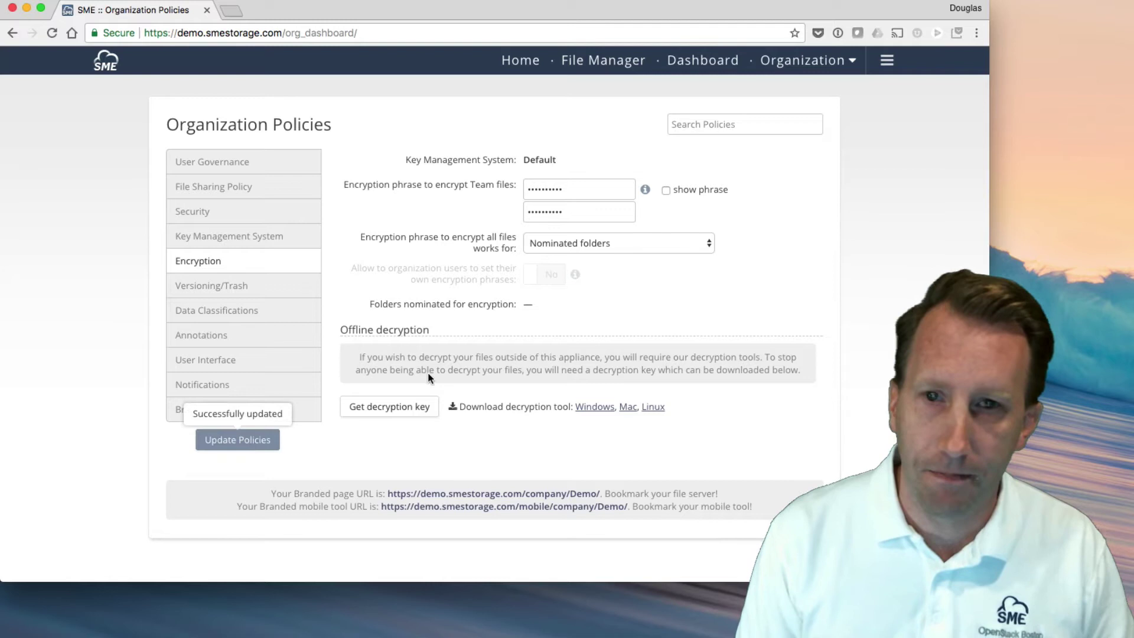
Nominate the Encrypt Me folder for encryption in the file manager.
click(607, 63)
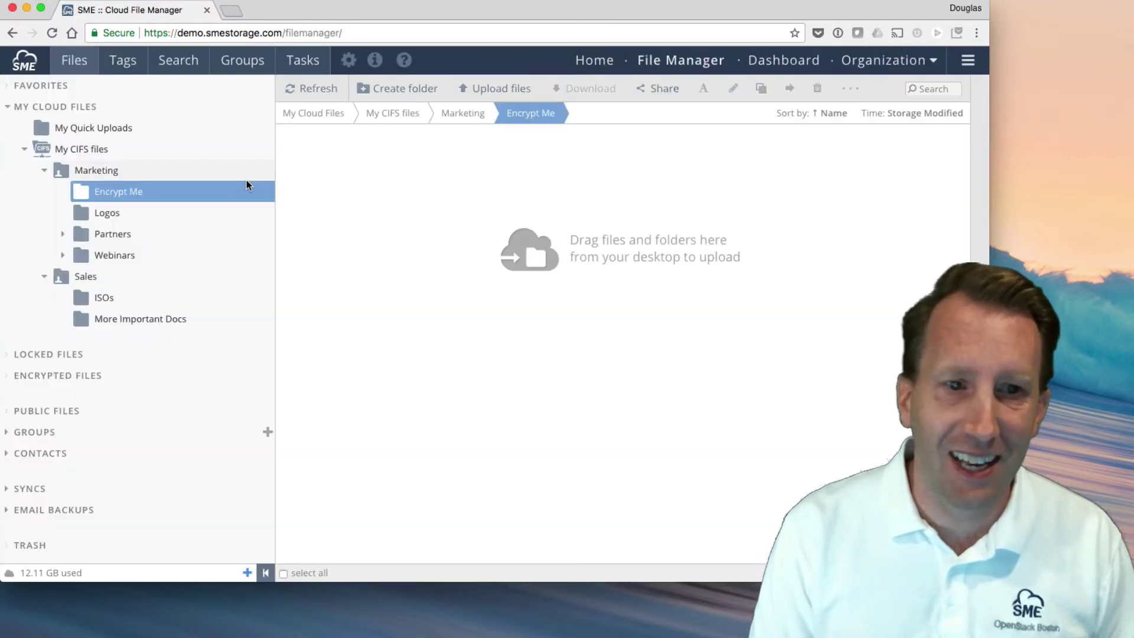
right_click(121, 195)
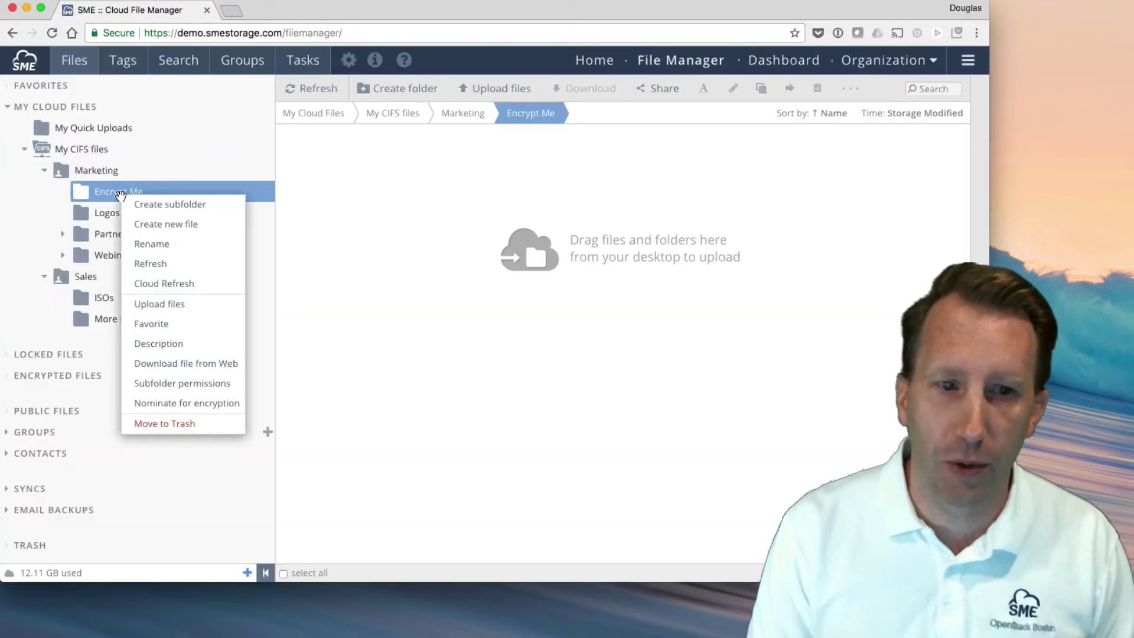
click(163, 404)
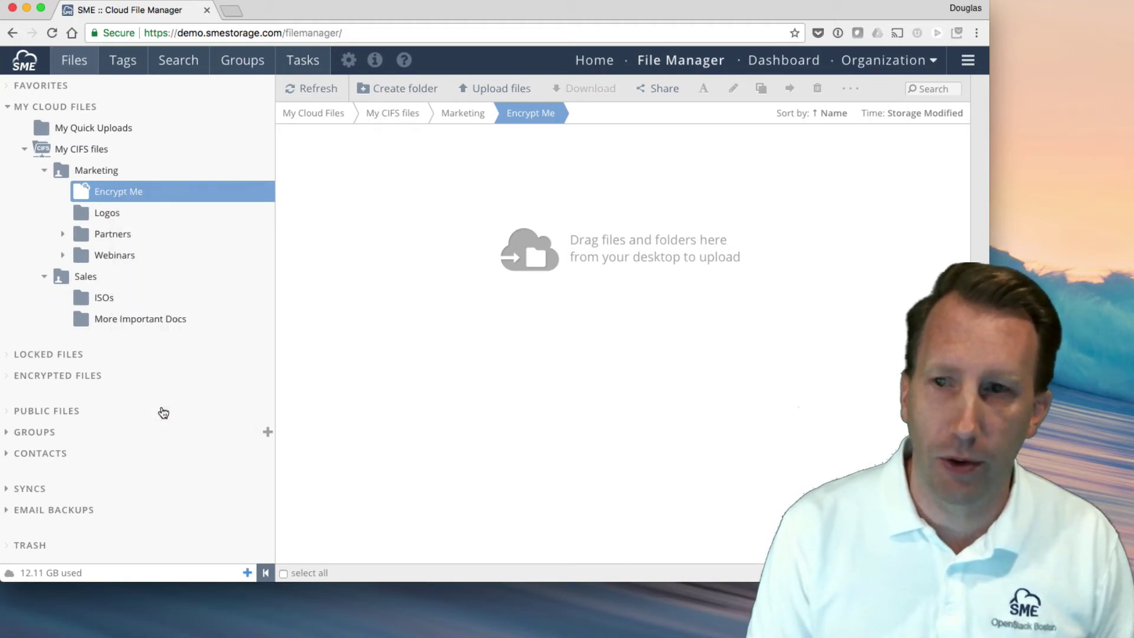
Check the Encryption policy settings under Organization Policies.
click(878, 66)
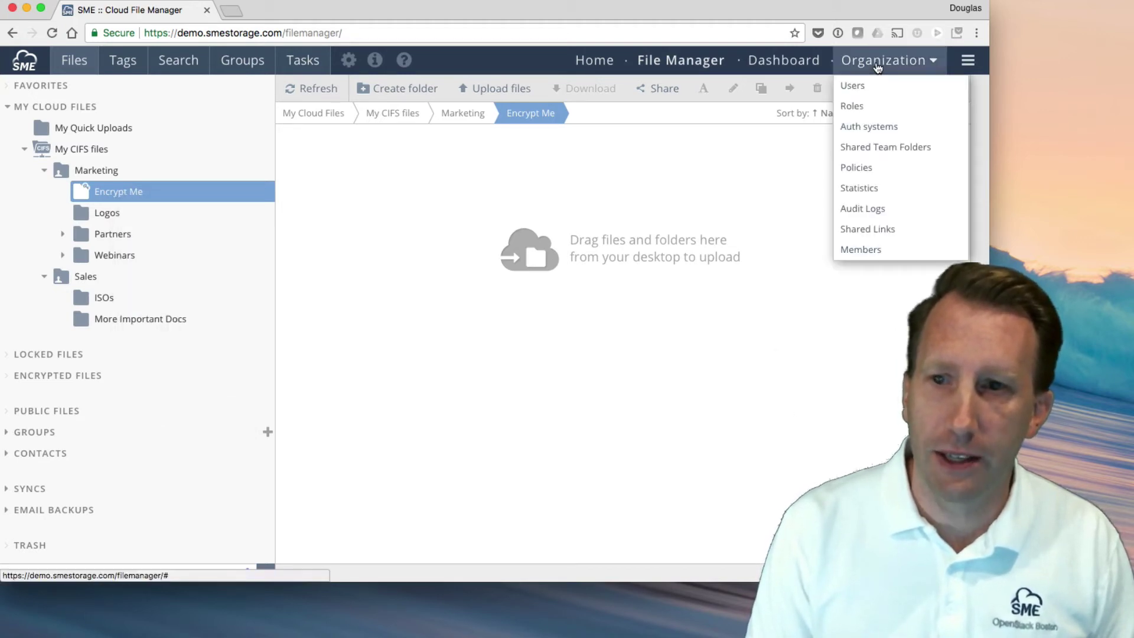
click(876, 170)
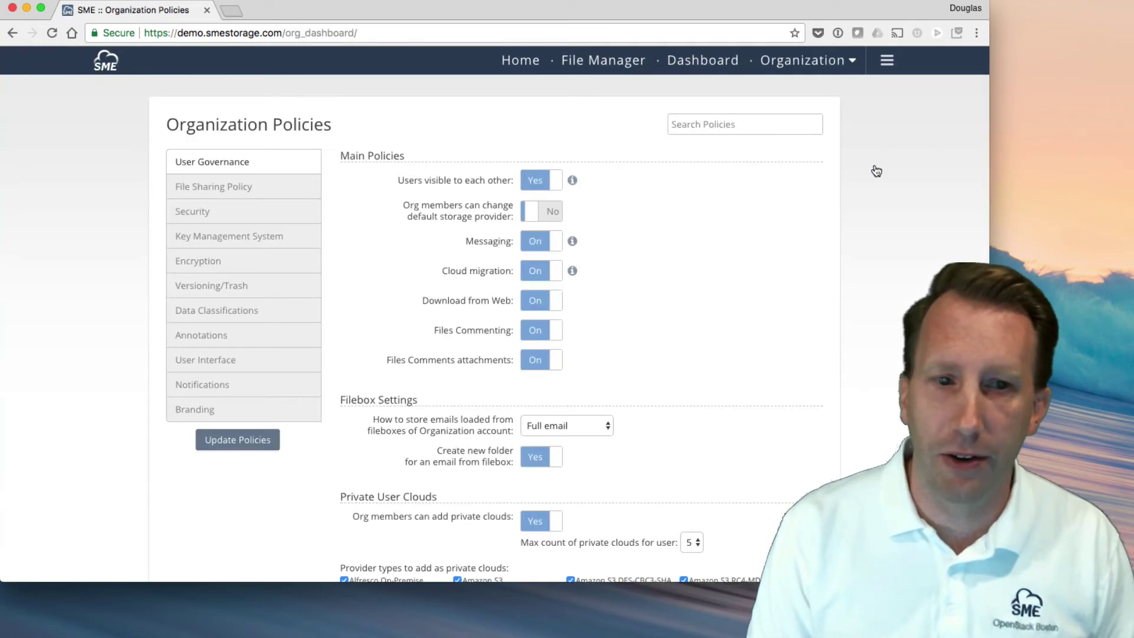
click(190, 262)
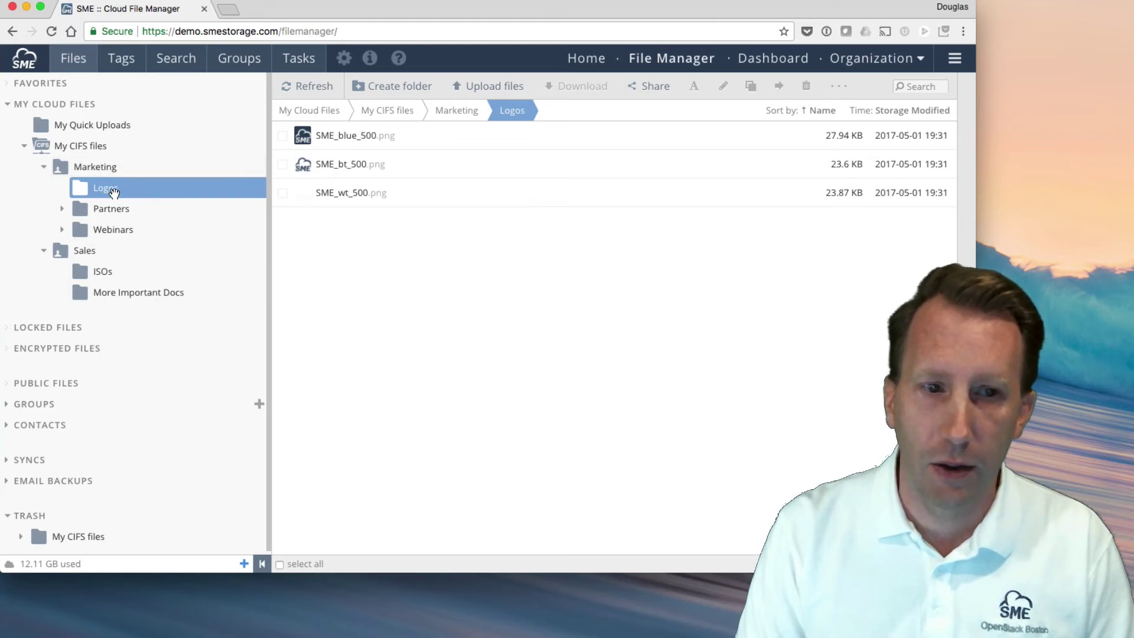
In Logos subfolder permissions, set the Marketing group to Read/Download with Web View Only and apply.
right_click(112, 192)
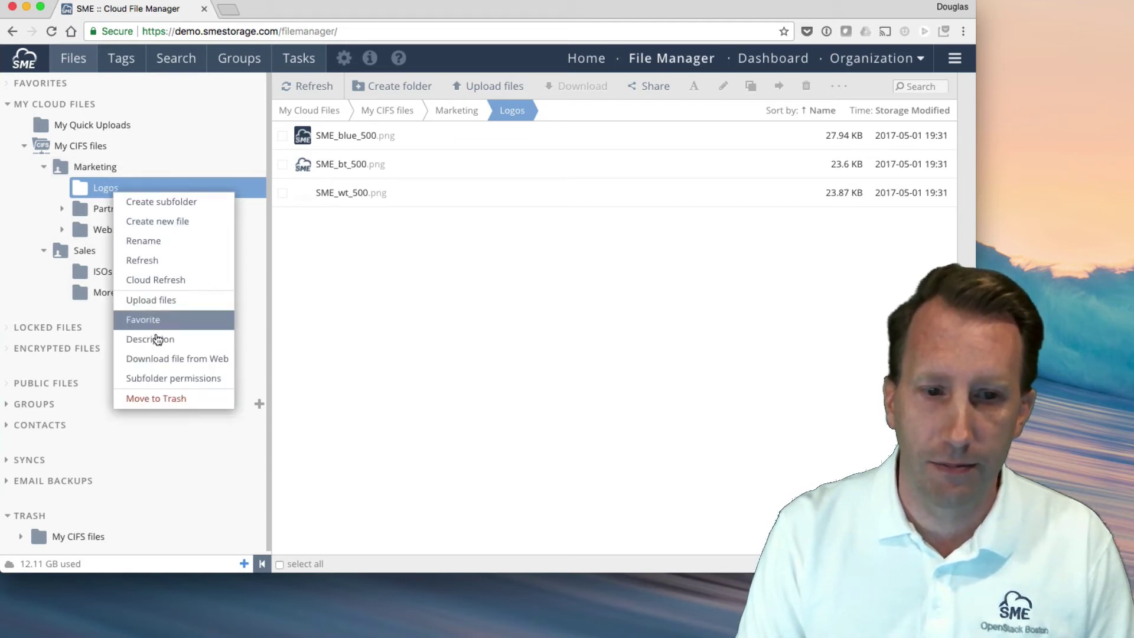
click(156, 381)
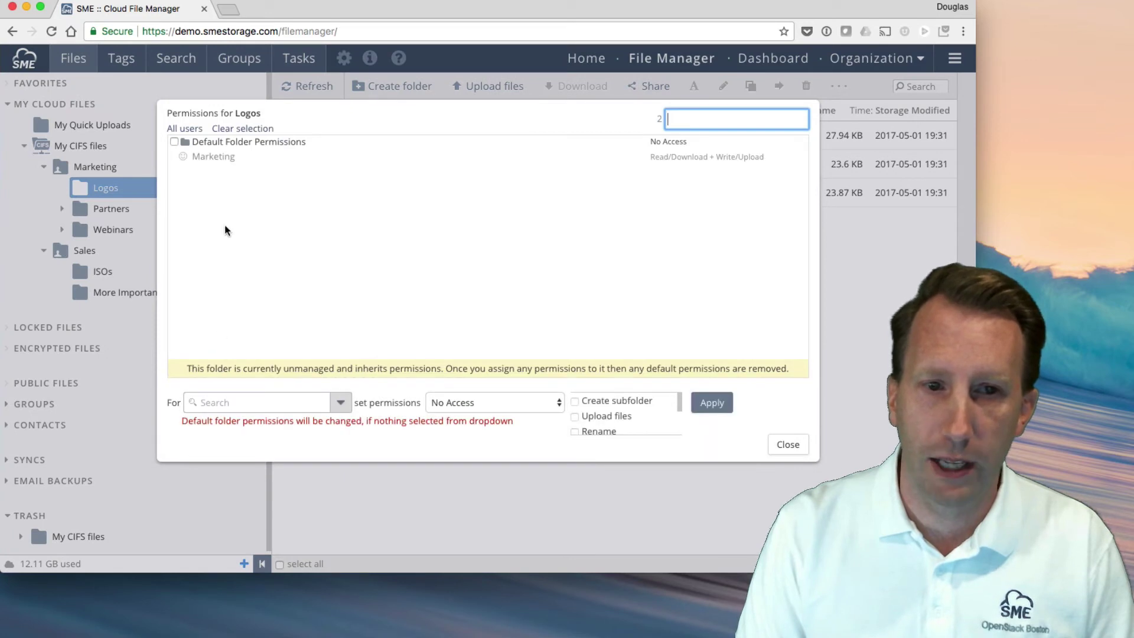
click(342, 397)
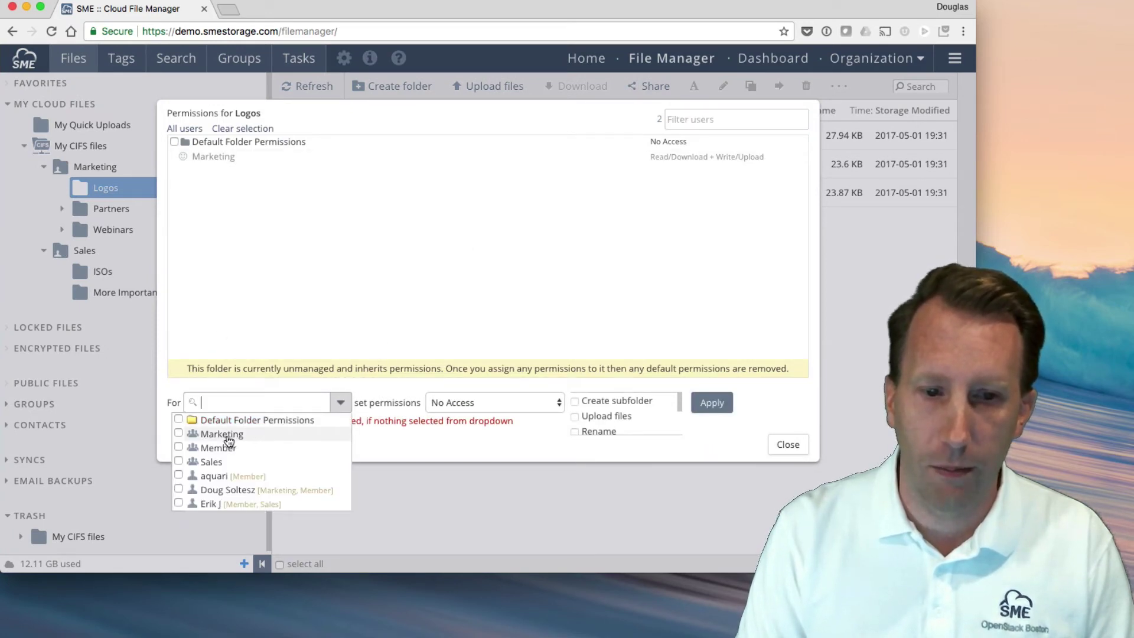
click(227, 437)
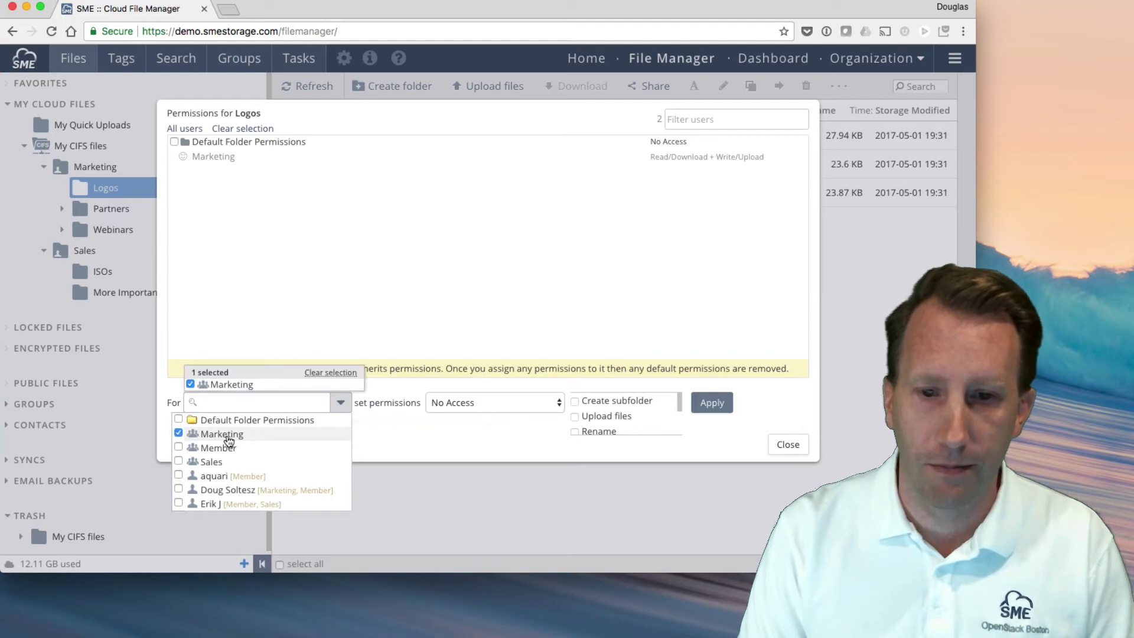
click(465, 407)
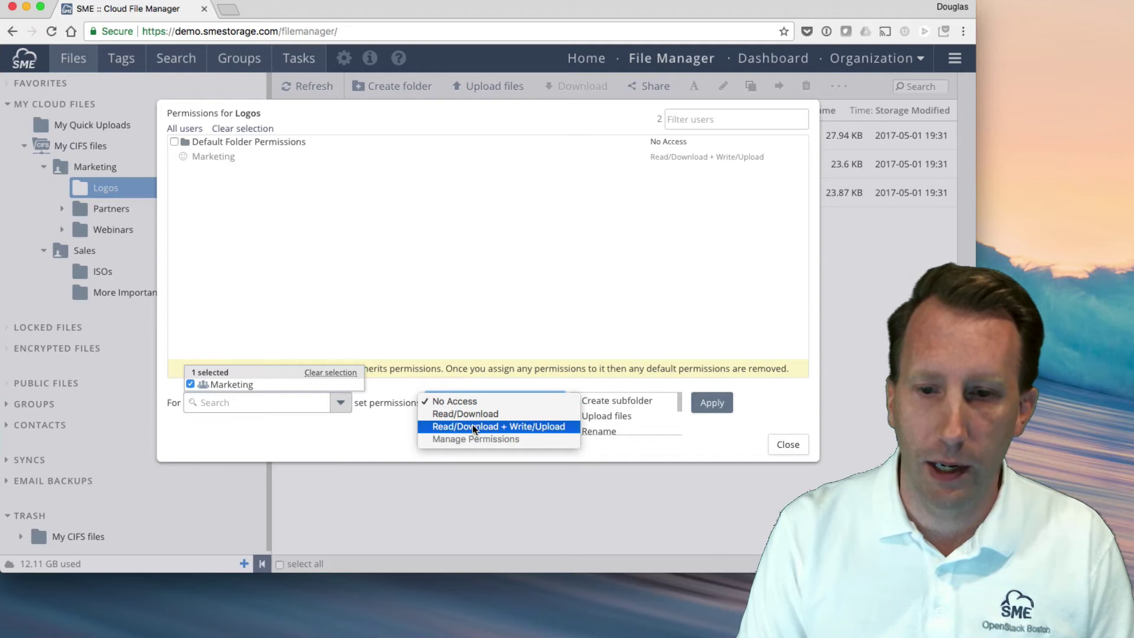
click(473, 426)
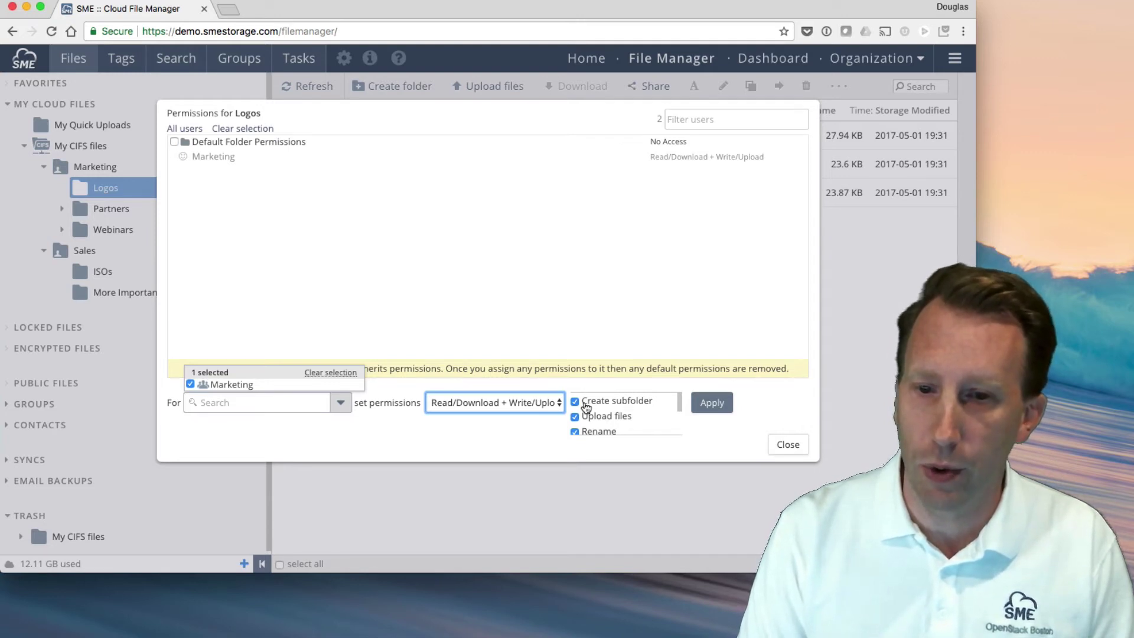
click(602, 407)
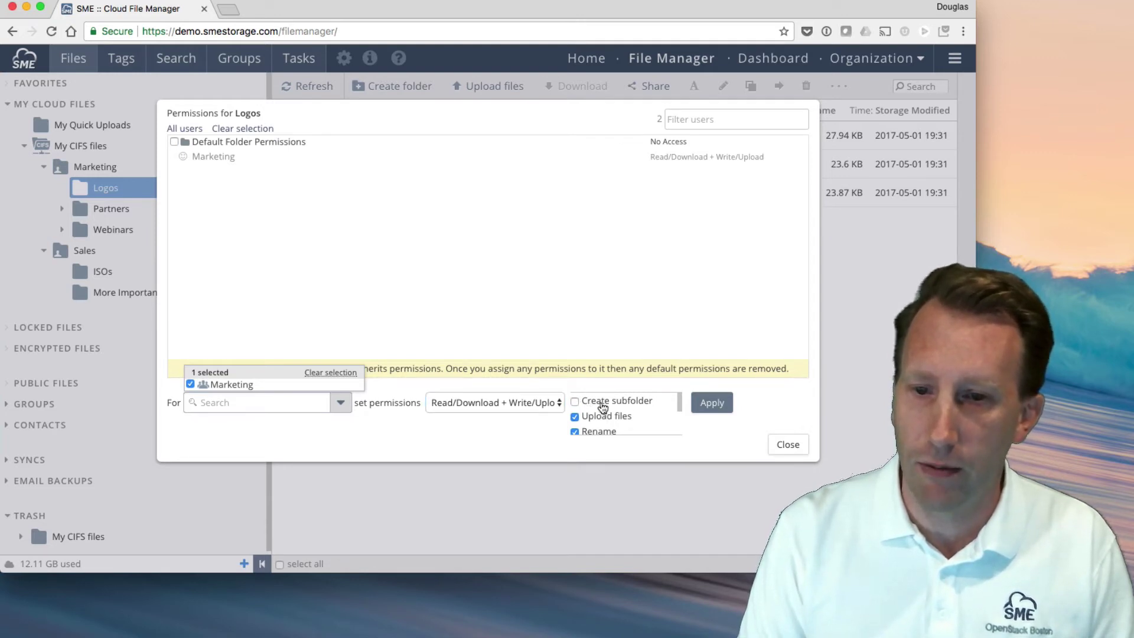
click(514, 404)
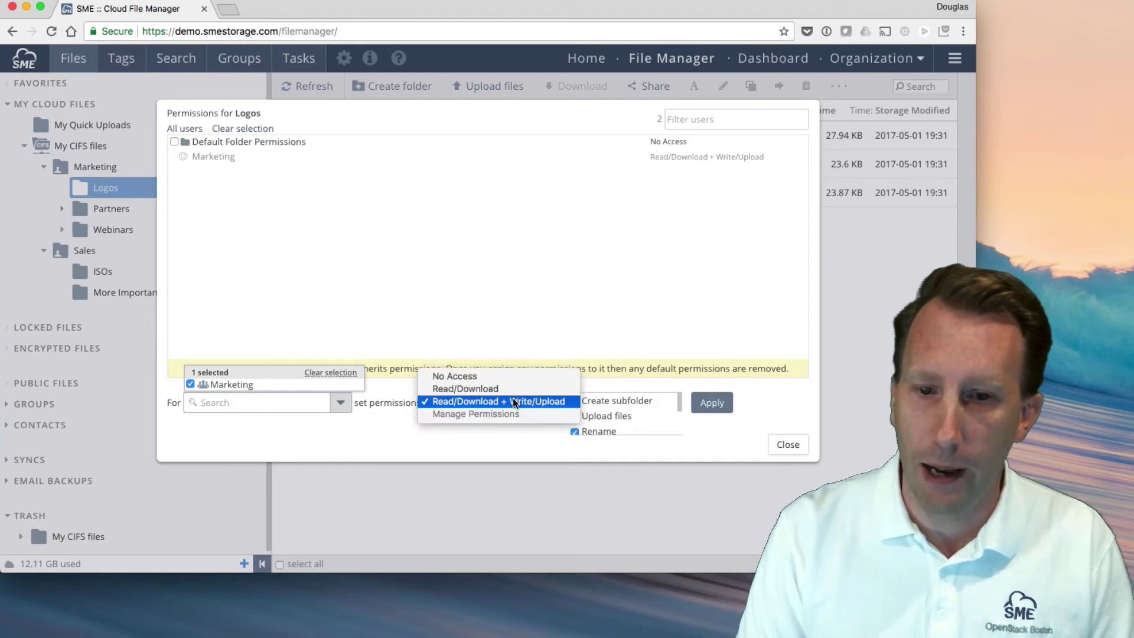
click(505, 389)
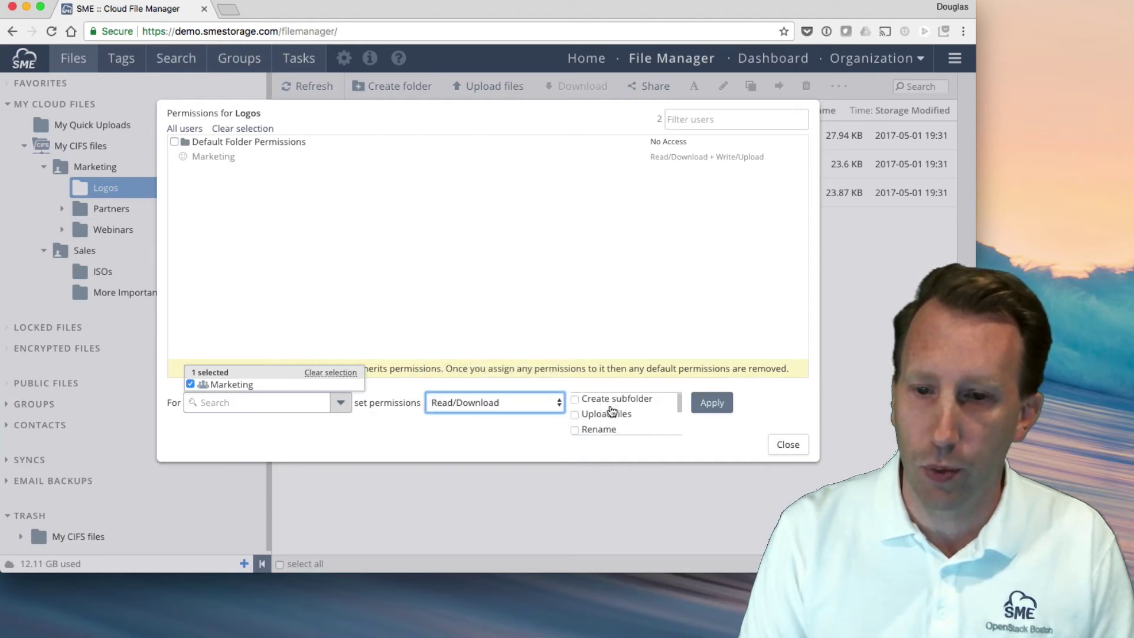
scroll(611, 412, down, 3)
click(575, 428)
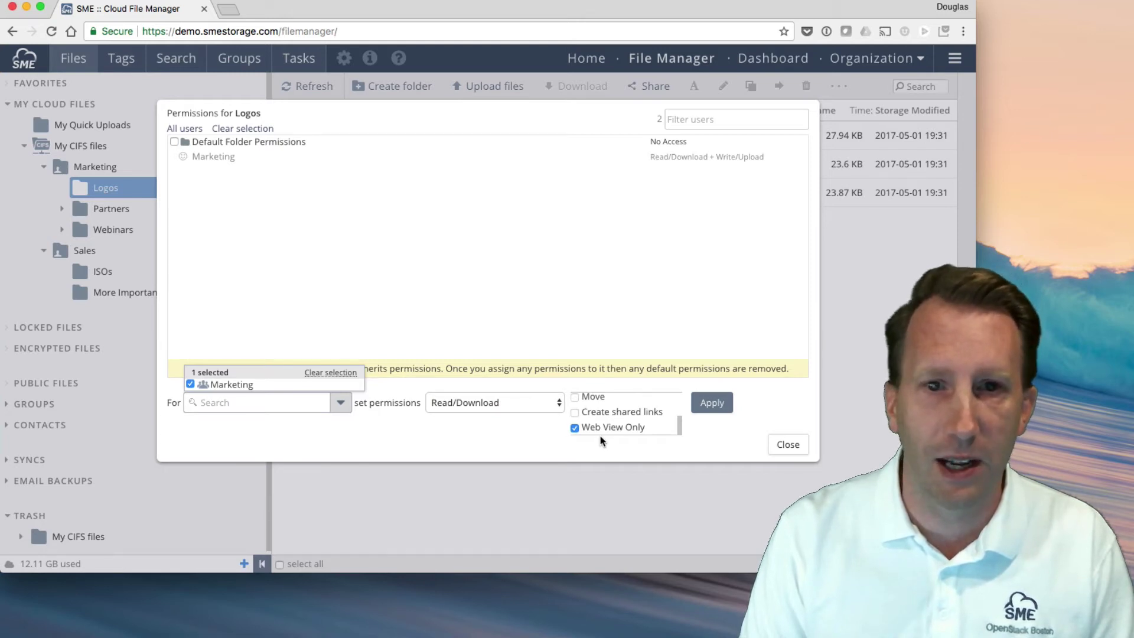
click(713, 404)
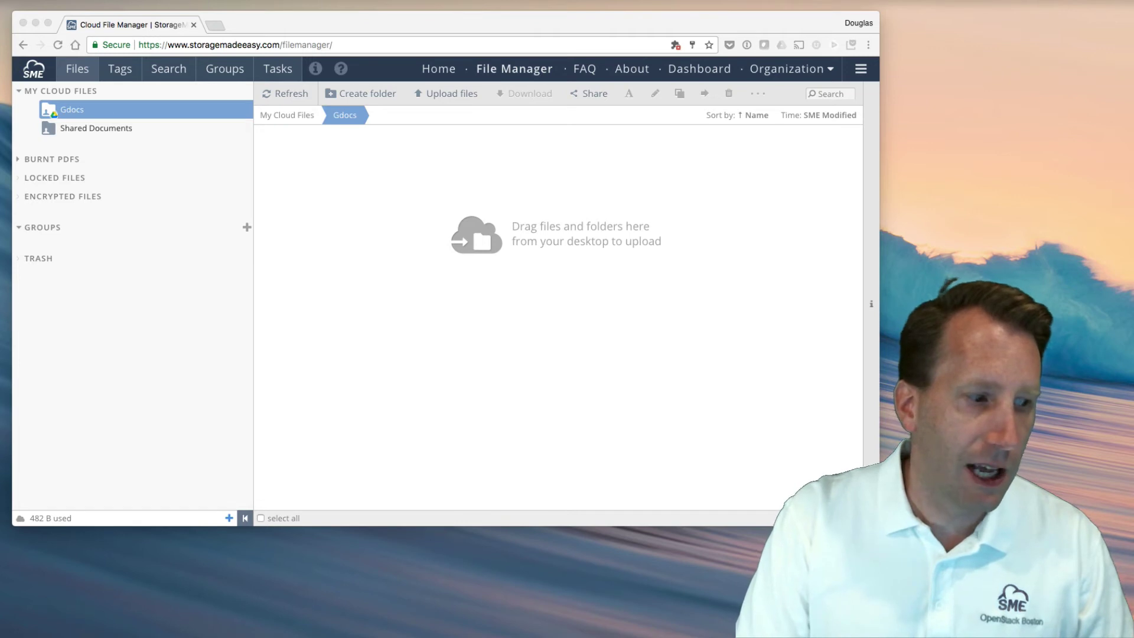
Drag SME What's New.pptx from the desktop into the Gdocs folder to upload it.
drag(3, 388, 403, 271)
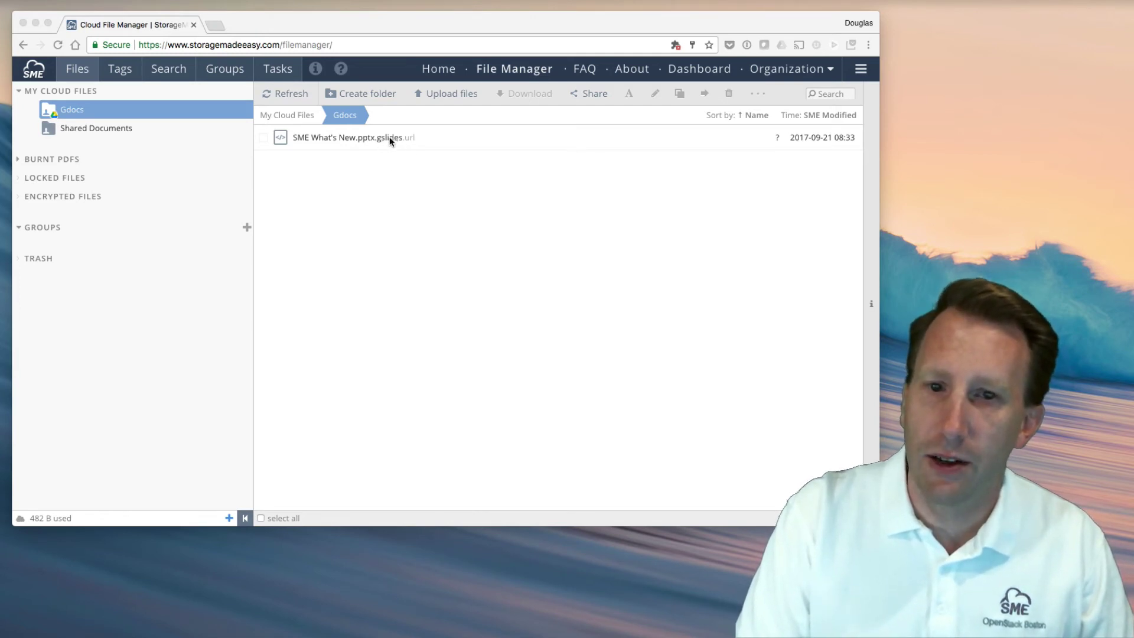
click(345, 137)
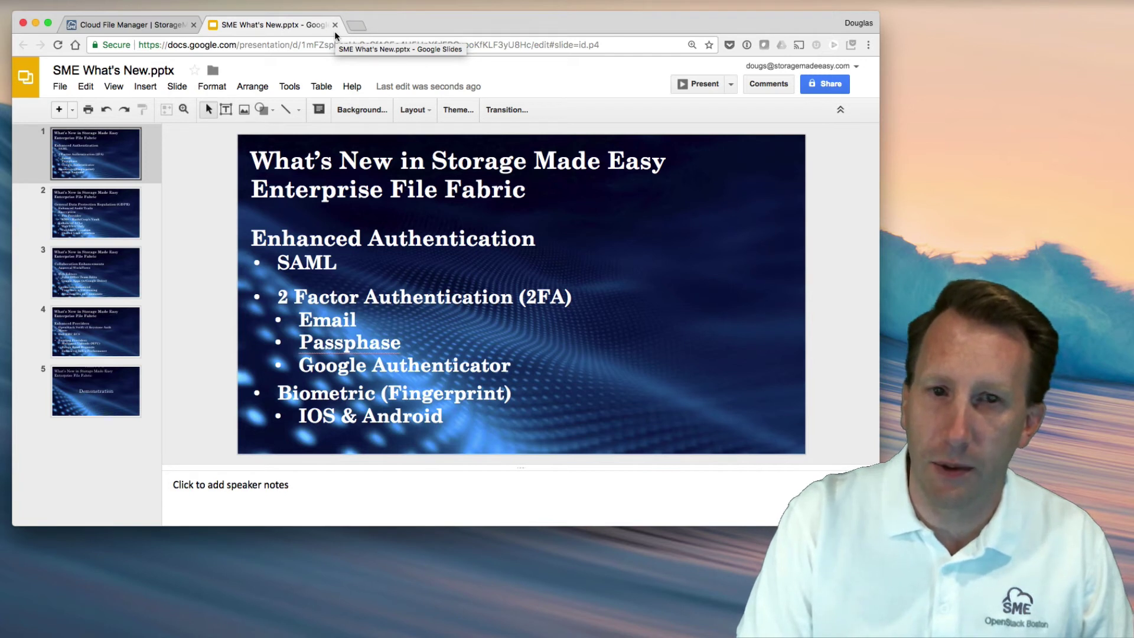
click(335, 25)
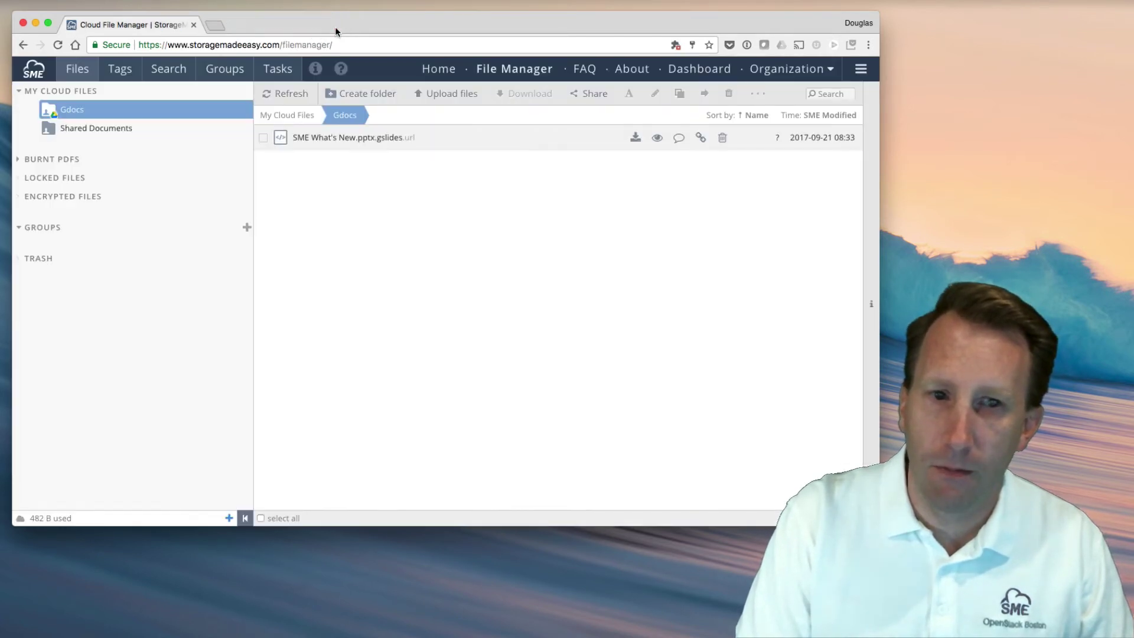
Open SME What's New.pptx from Shared Documents with Web Edit (Team) in Zoho Show.
click(96, 130)
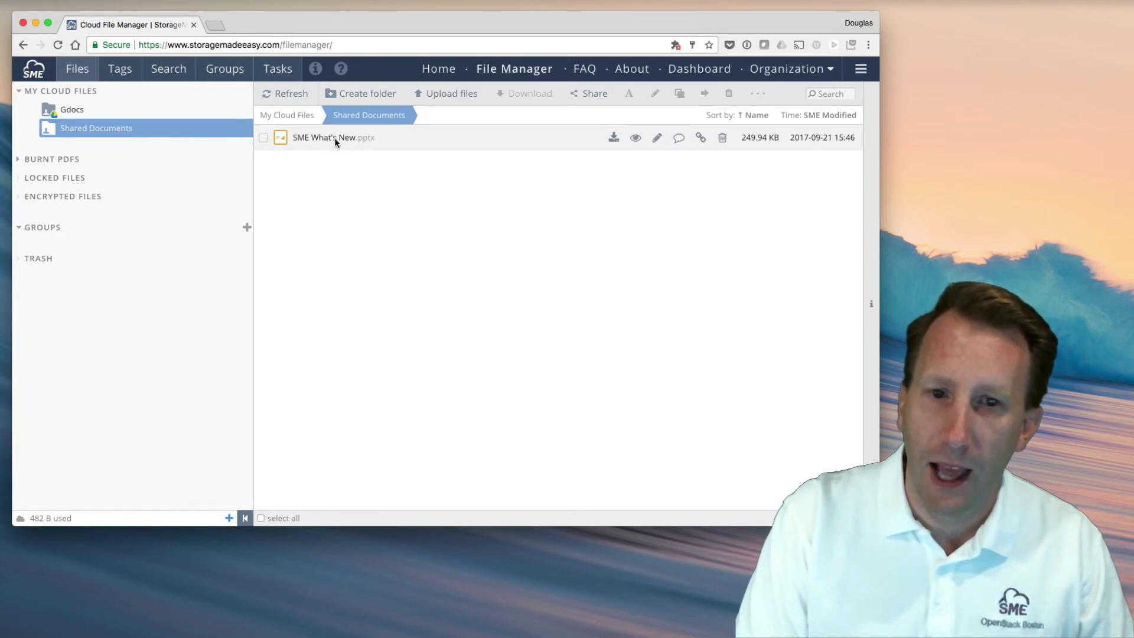
right_click(335, 141)
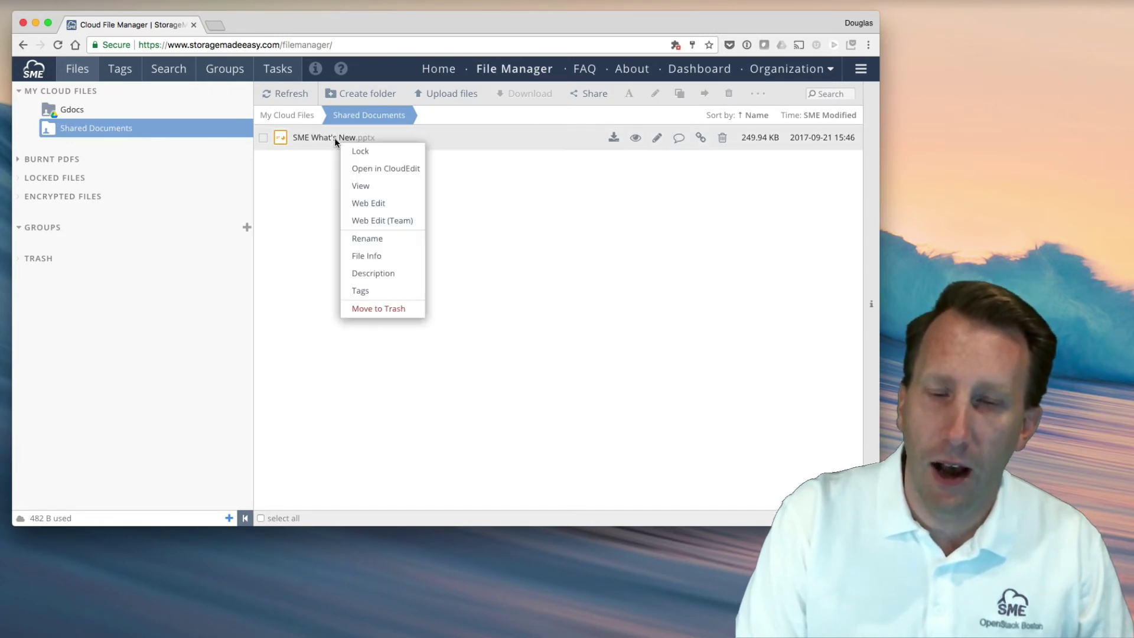
click(383, 222)
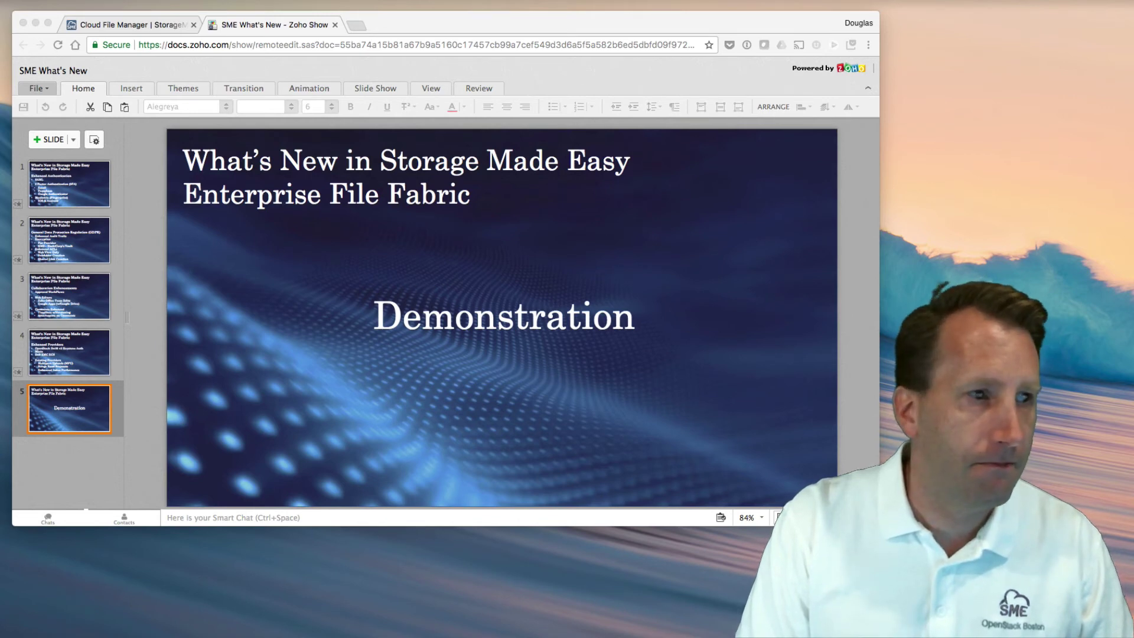
Open the deck for team editing as a second user in a side-by-side window and view collaborators.
key(super+Tab)
drag(645, 114, 1001, 112)
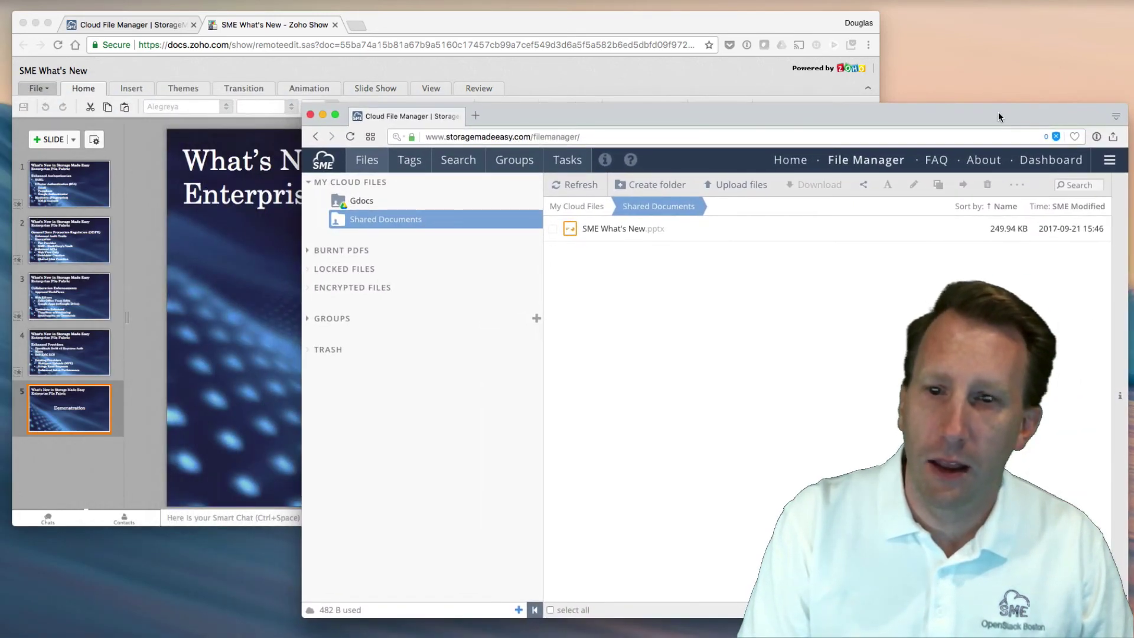
right_click(598, 236)
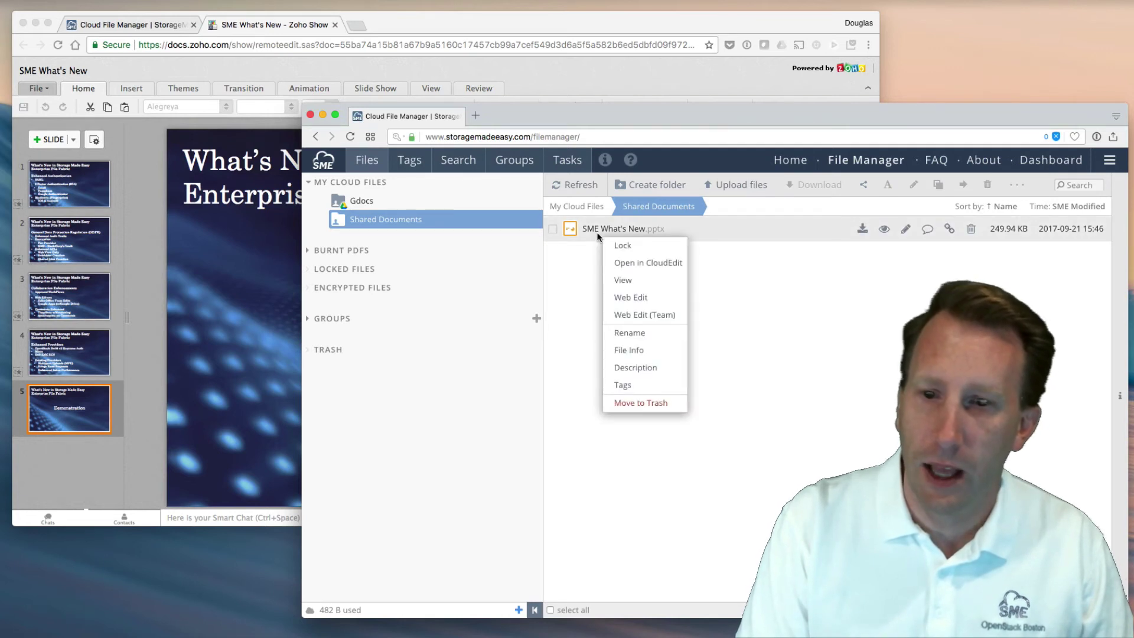
click(625, 322)
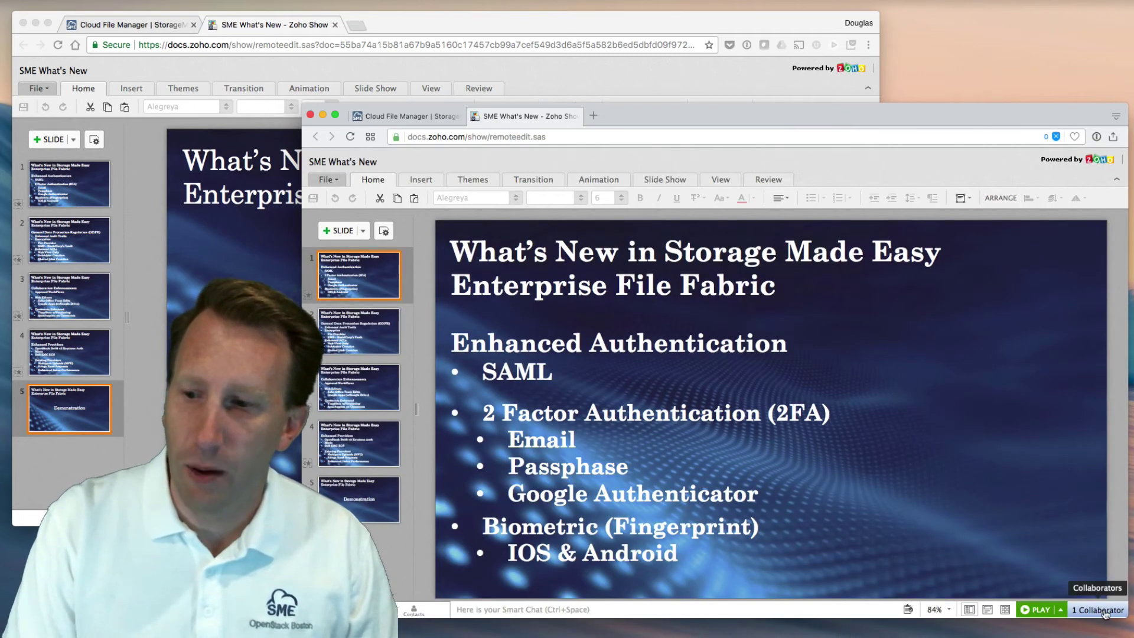
click(1102, 610)
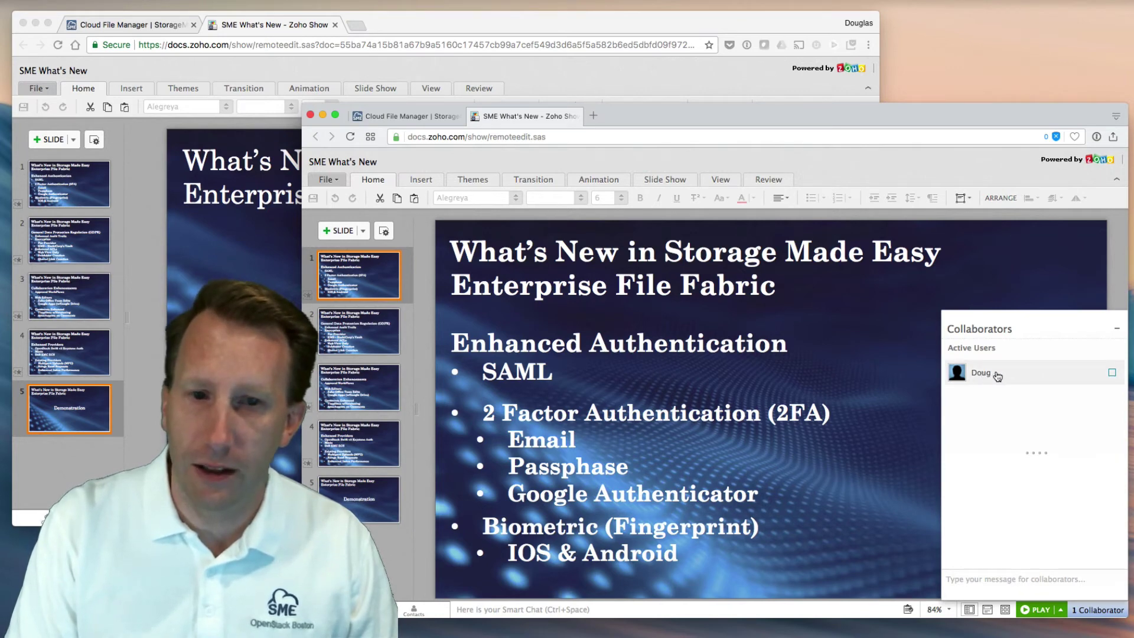
Change the slide title to 'Demonstrations' in one window and see it in the other.
click(293, 518)
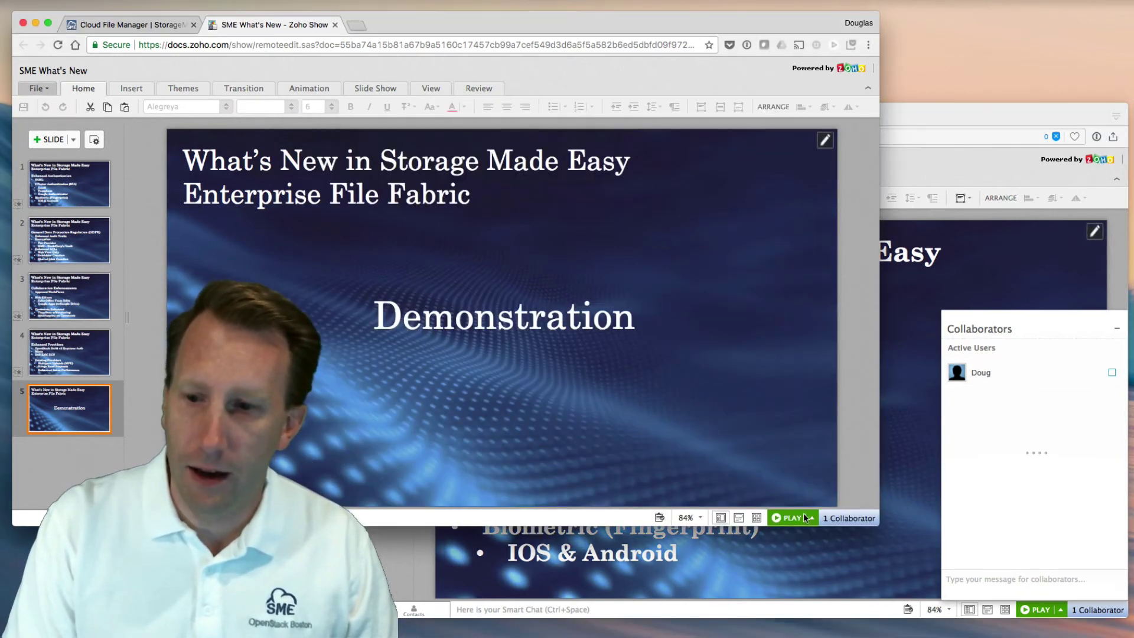
click(847, 519)
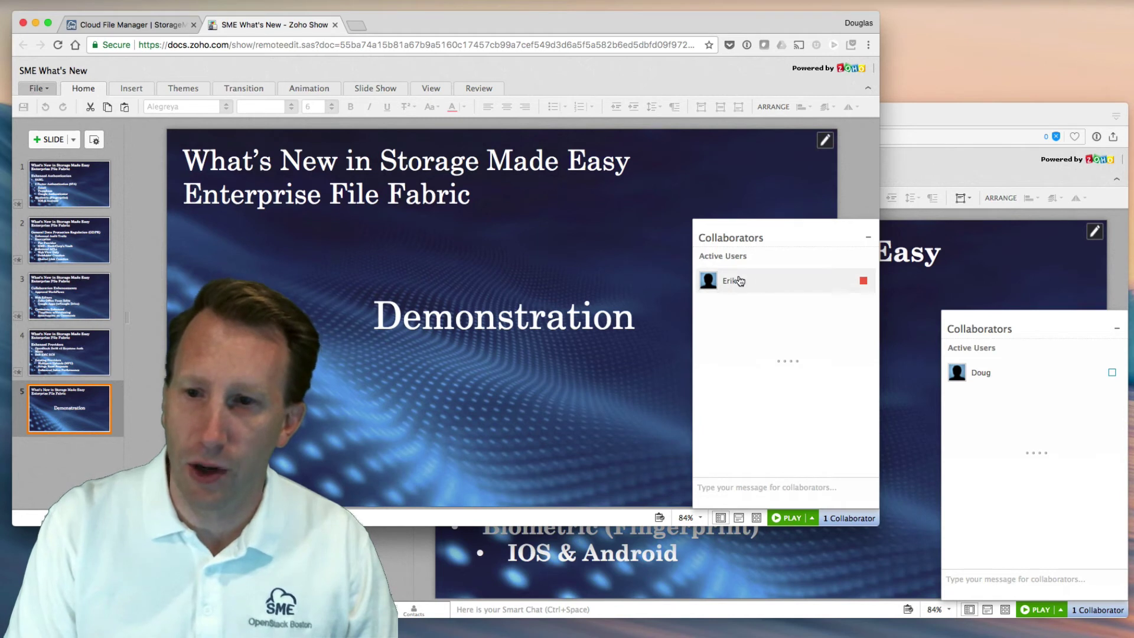
click(637, 319)
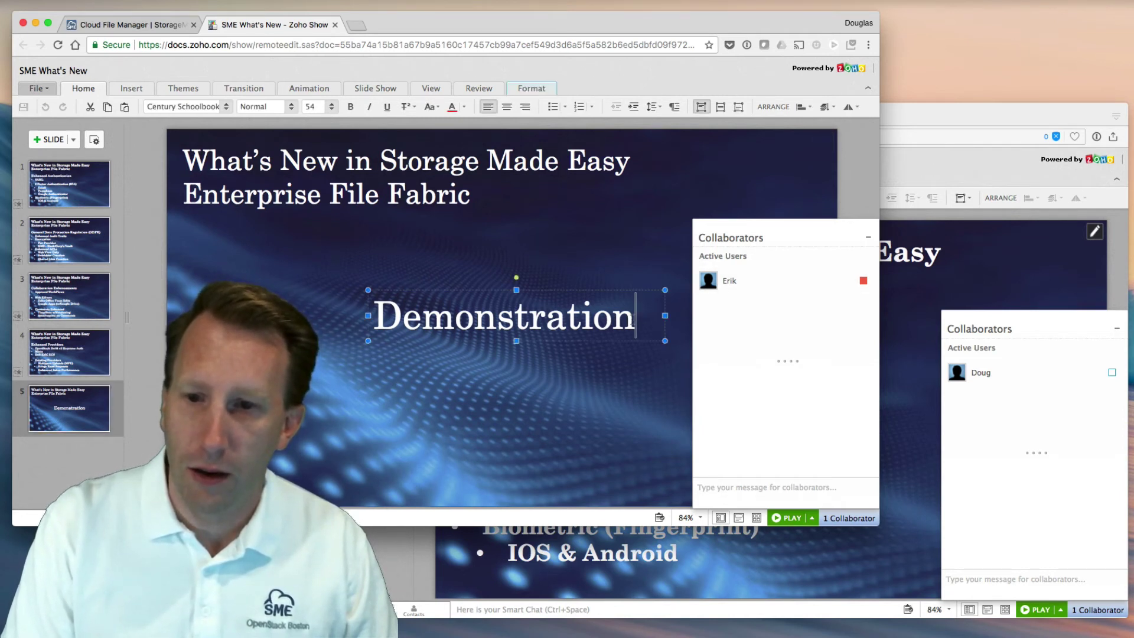
text(s)
click(627, 359)
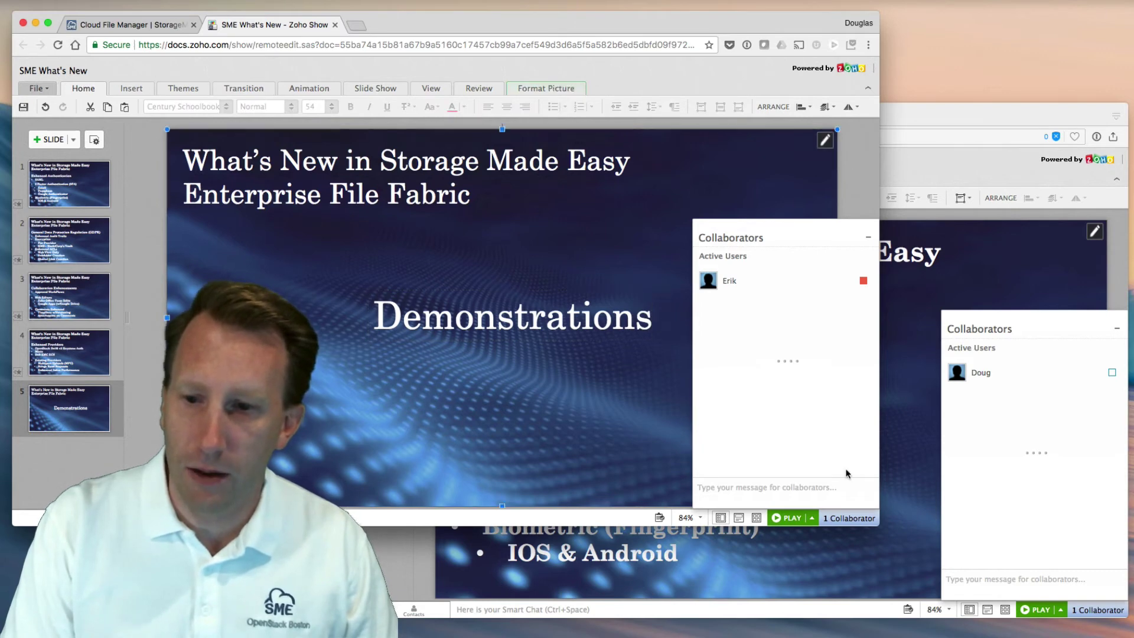
click(907, 481)
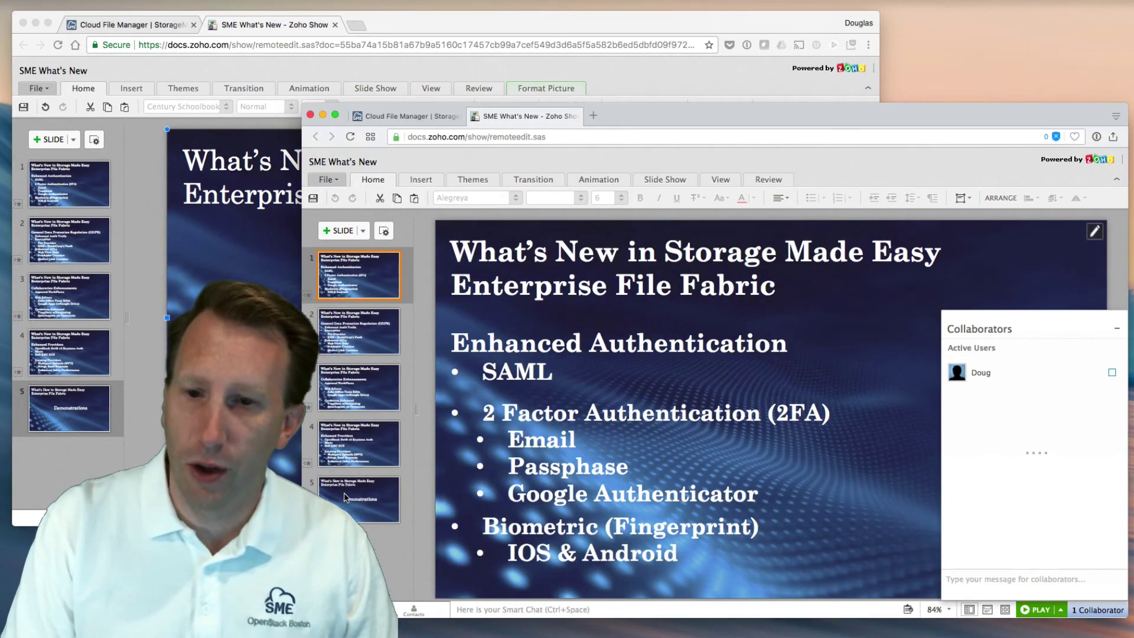
click(345, 497)
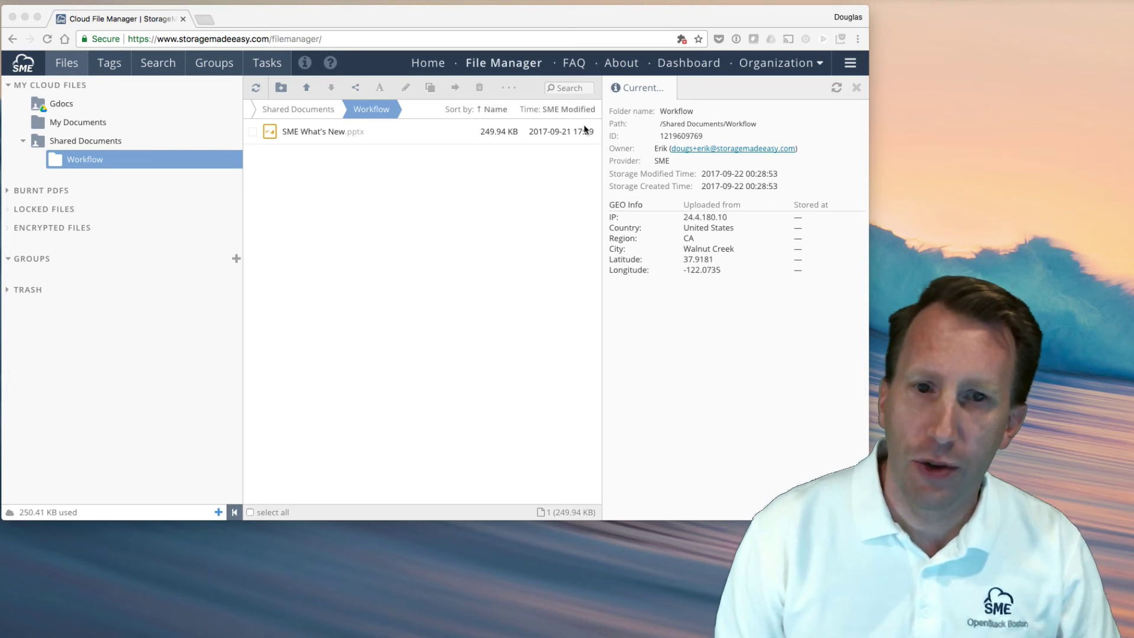
Post the comment 'Adding Intro Page' on SME What's New.pptx, then open it in desktop PowerPoint.
click(323, 135)
click(324, 133)
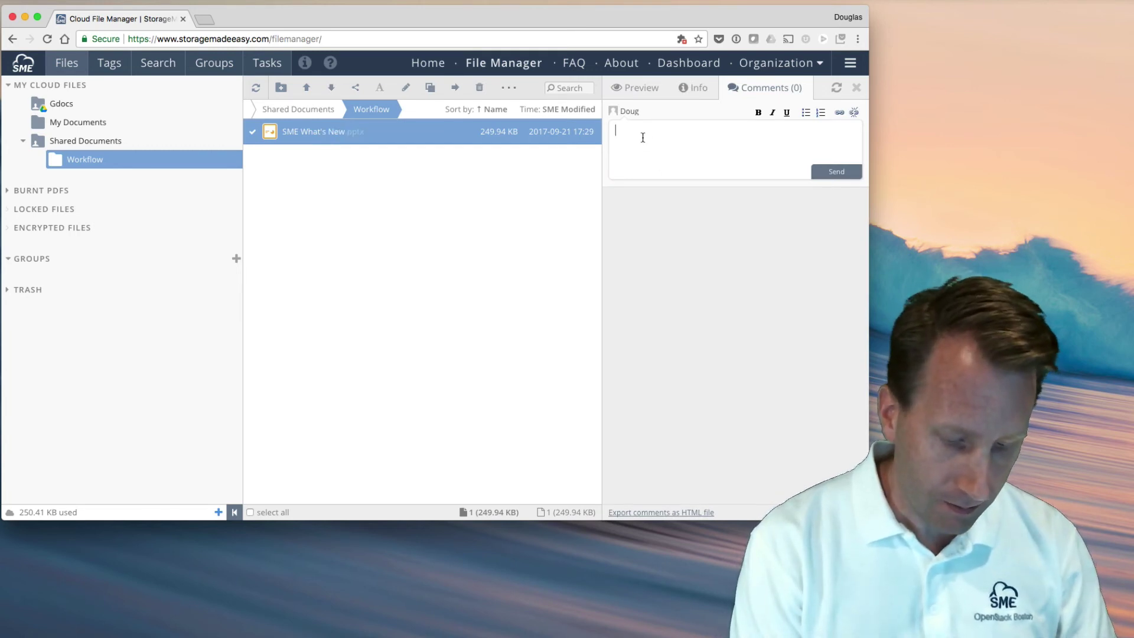
text(Adding Intro Page)
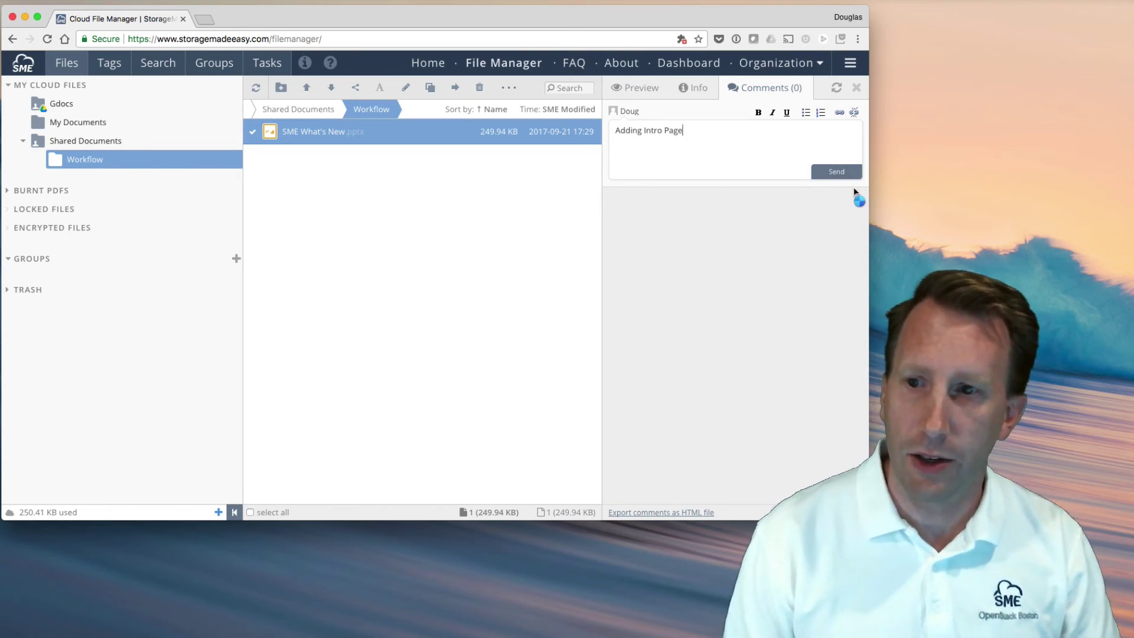
click(837, 172)
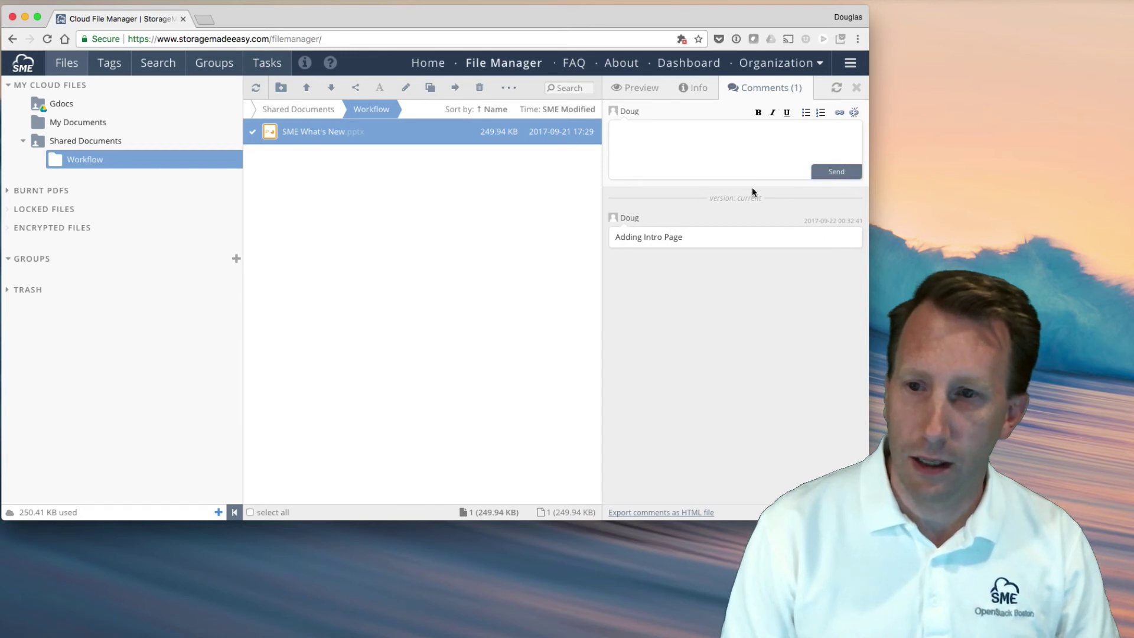
mouse_move(712, 219)
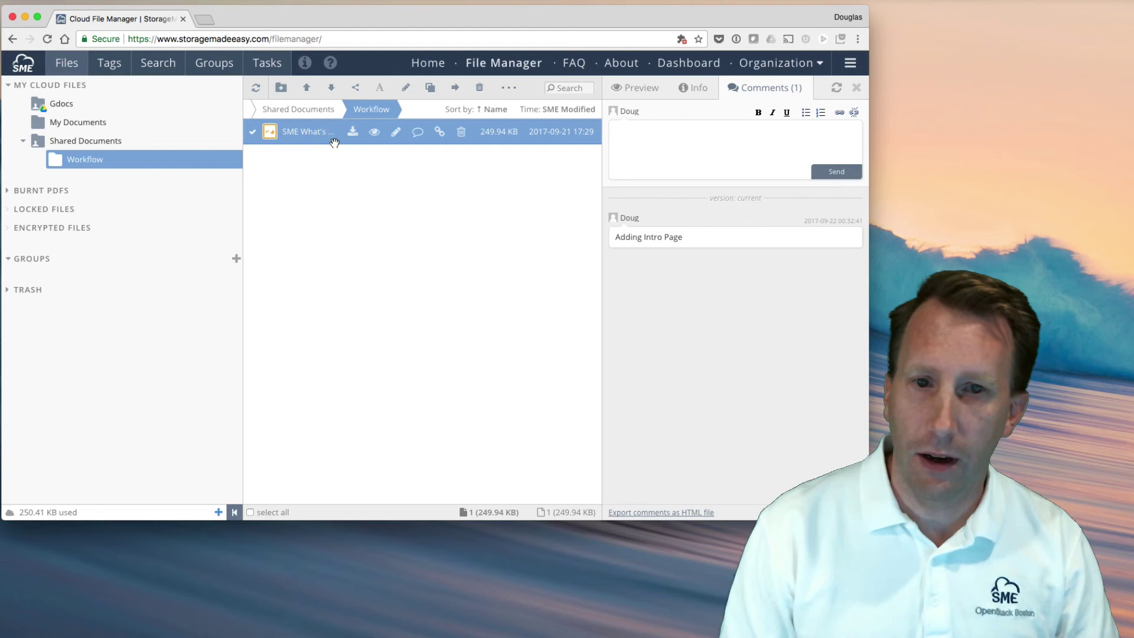
click(306, 135)
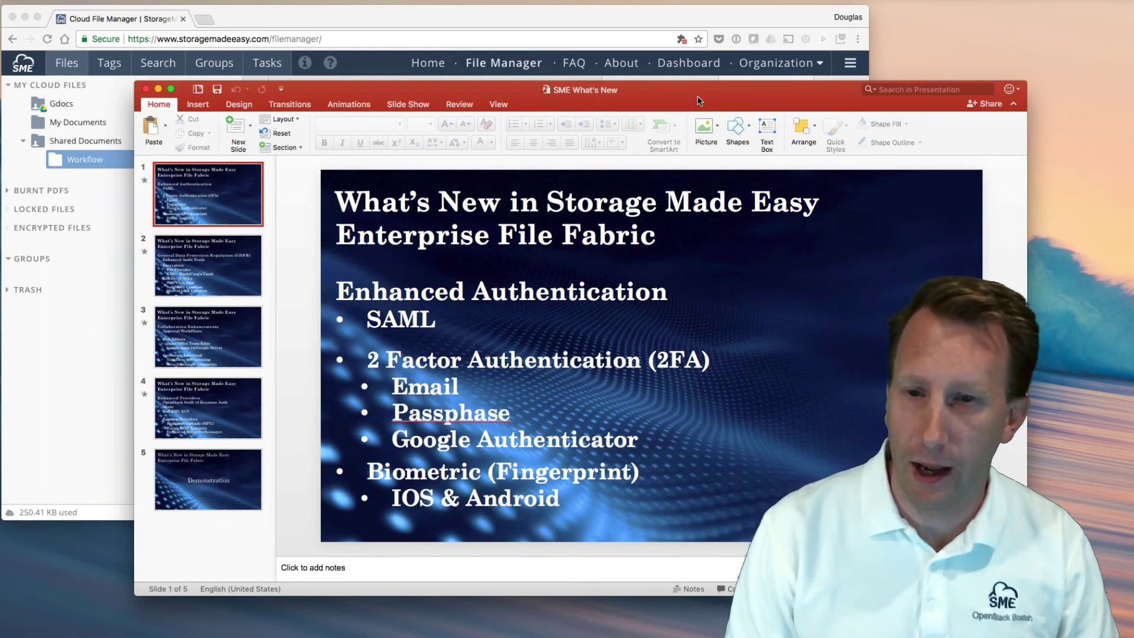
Duplicate slide 5, the Demonstration slide, and move the copy to the start of the deck.
click(199, 471)
right_click(199, 471)
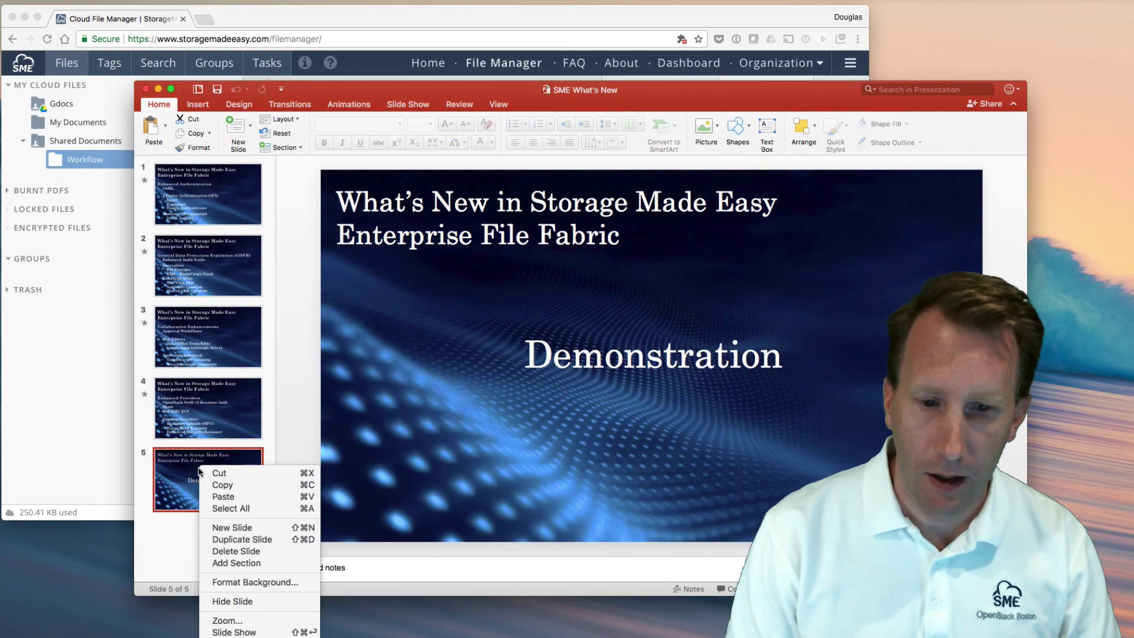
click(232, 540)
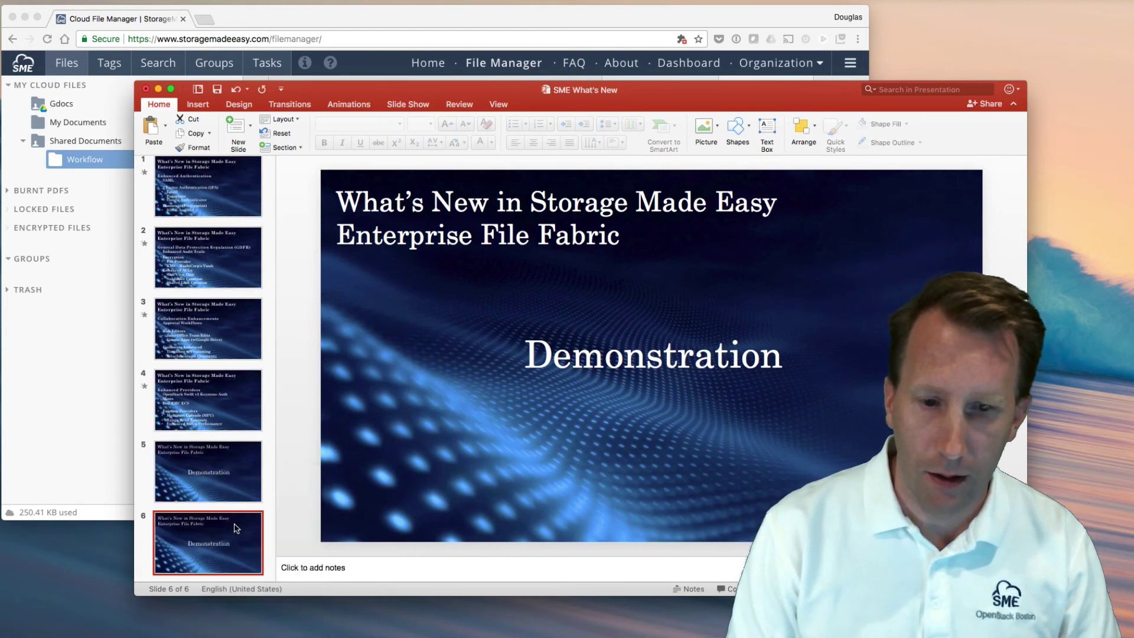
drag(228, 538, 225, 177)
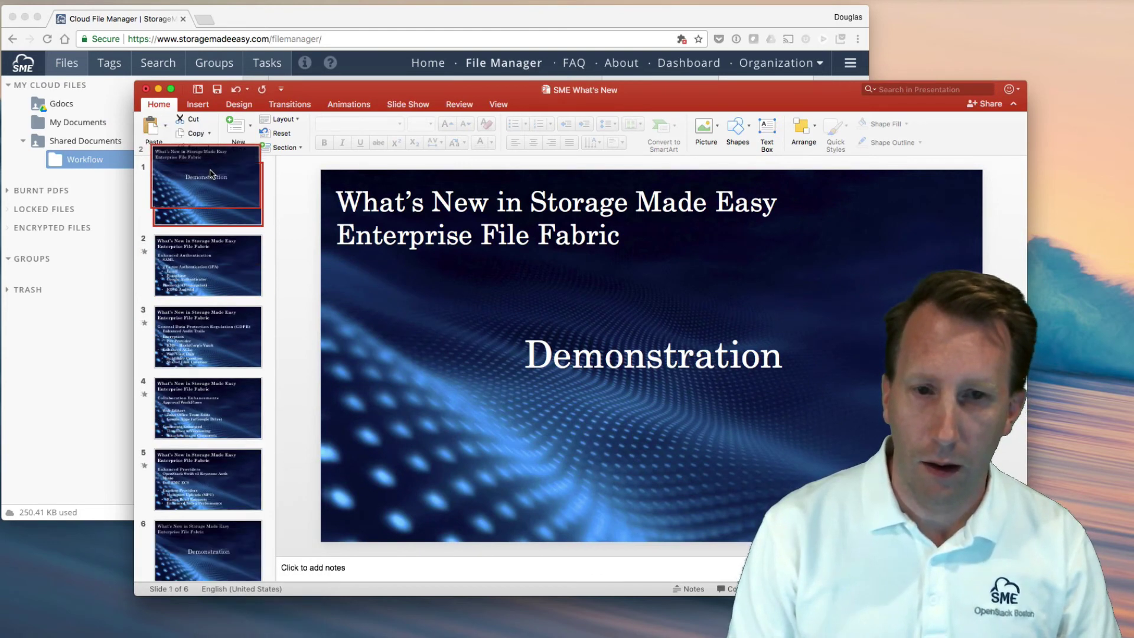
Retitle the copied slide 'Introduction', then save the presentation and close PowerPoint.
click(526, 354)
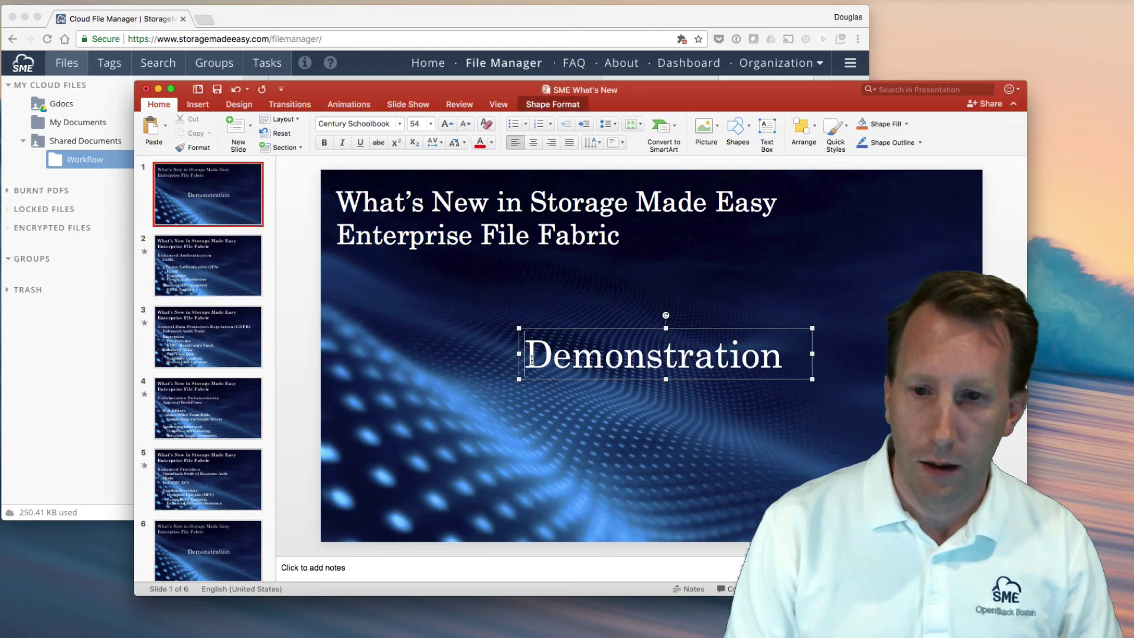
drag(526, 354, 852, 372)
text(Introduction)
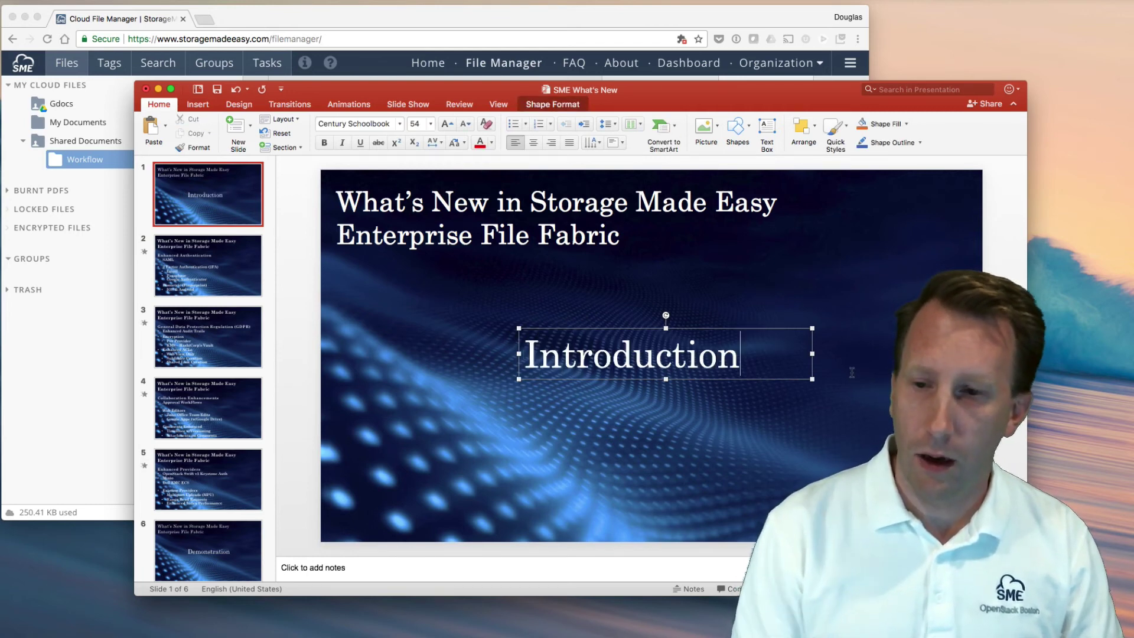
click(851, 372)
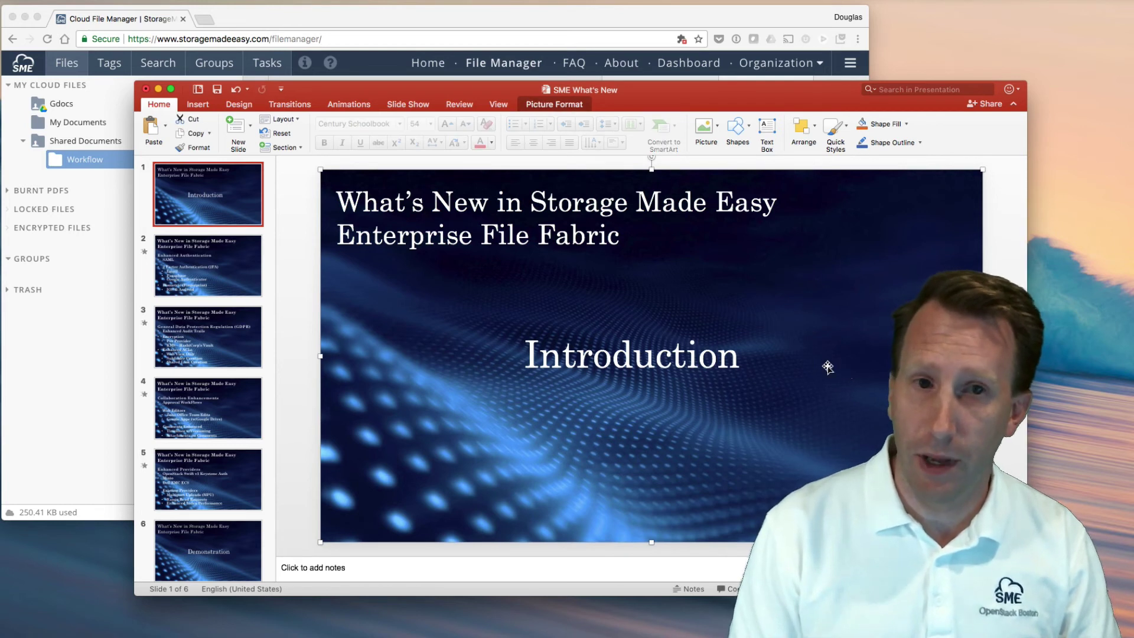
click(216, 89)
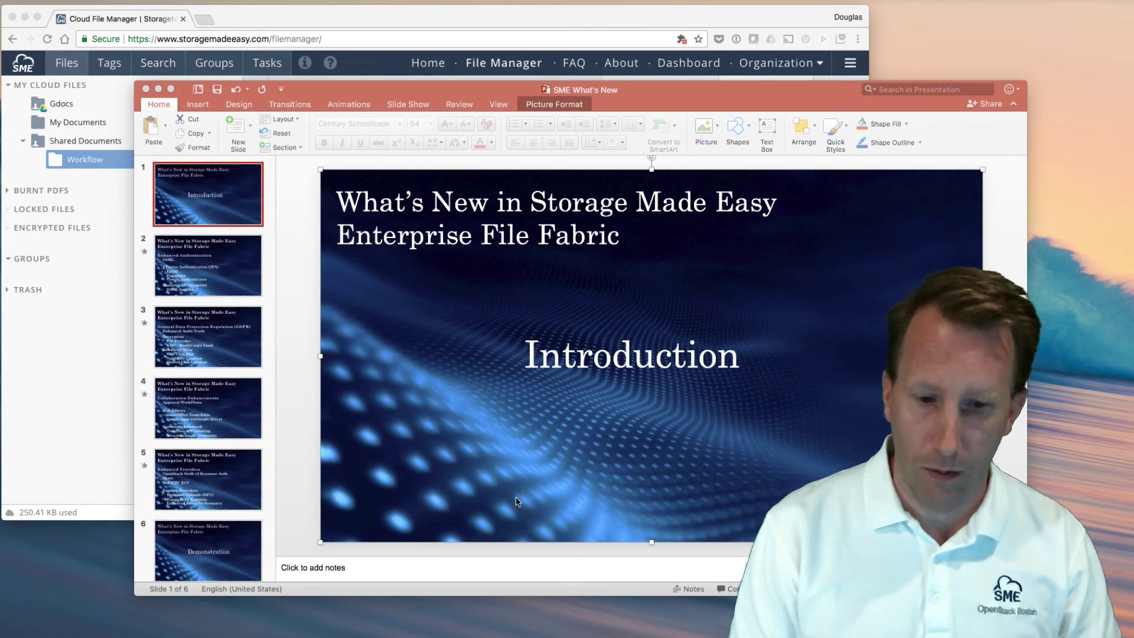
click(145, 89)
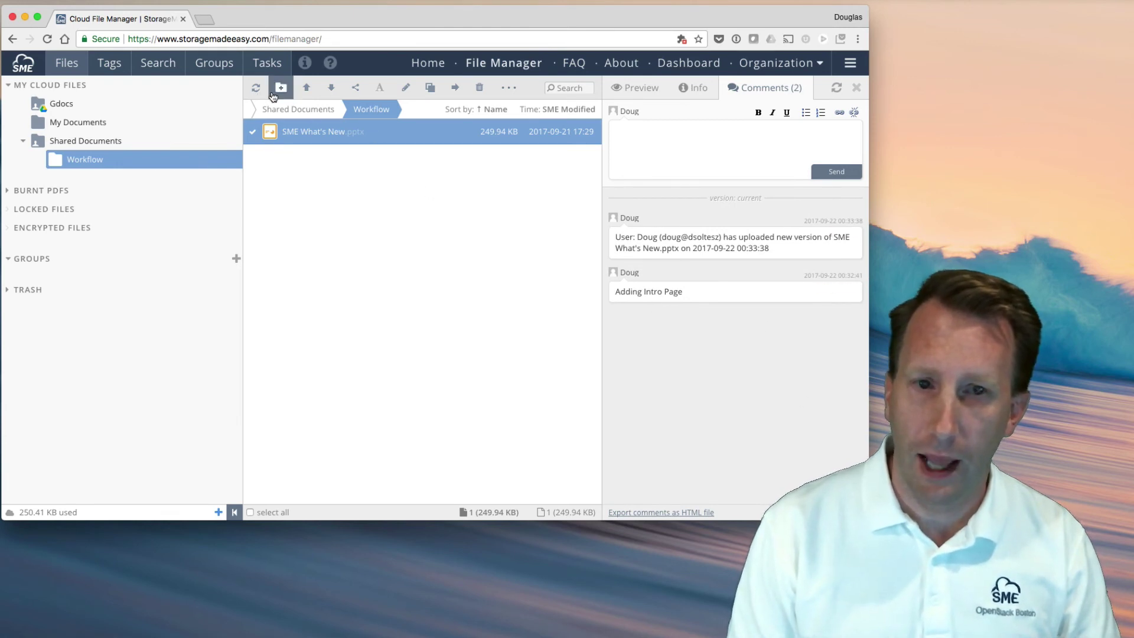
Refresh so SME What's New.pptx shows 249.25 KB, and check its one earlier 249.94 KB version.
click(273, 94)
click(458, 144)
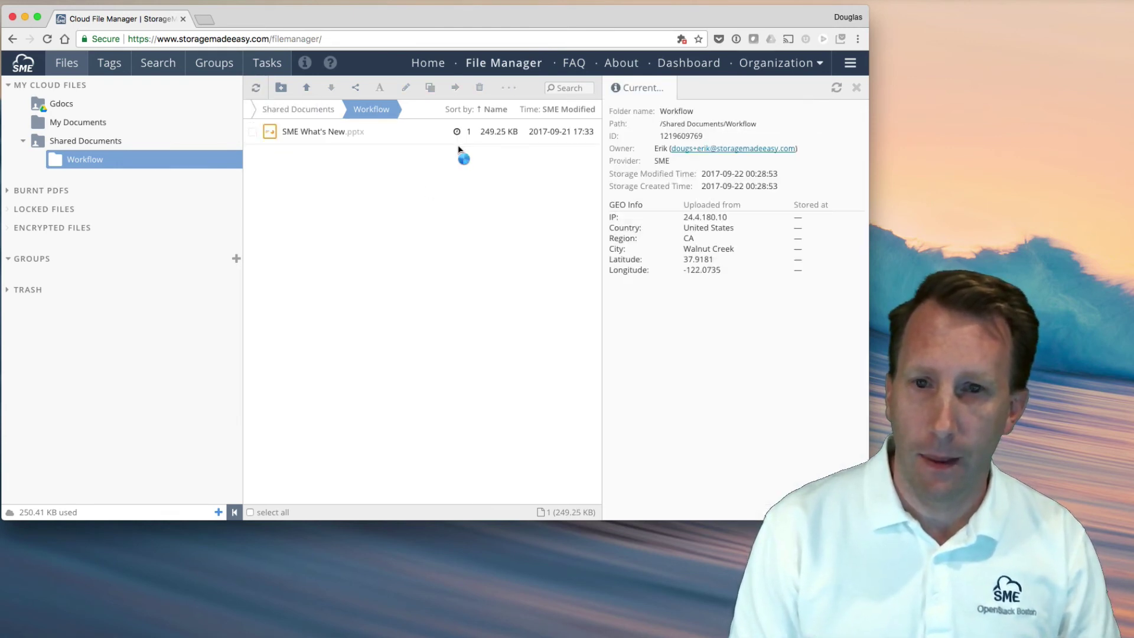
mouse_move(459, 143)
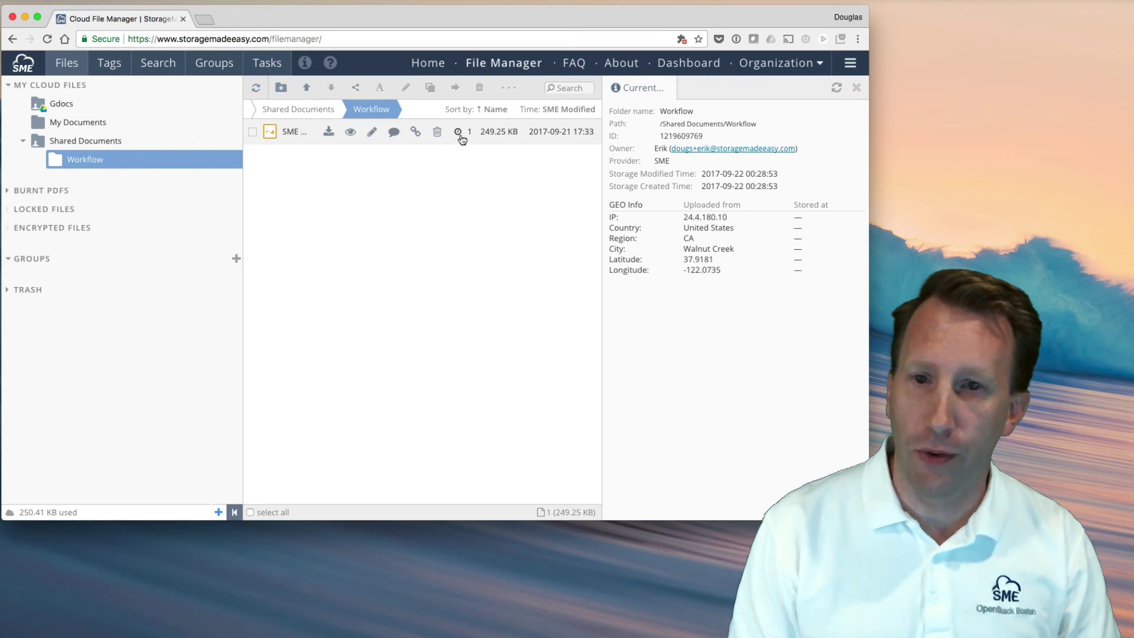
click(459, 132)
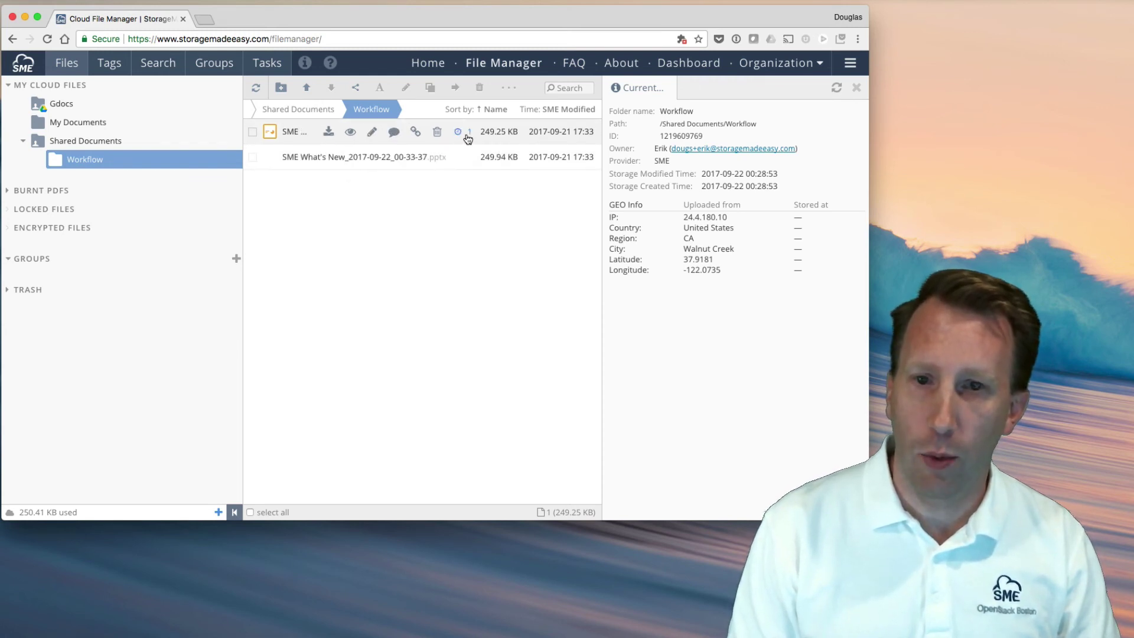
click(467, 136)
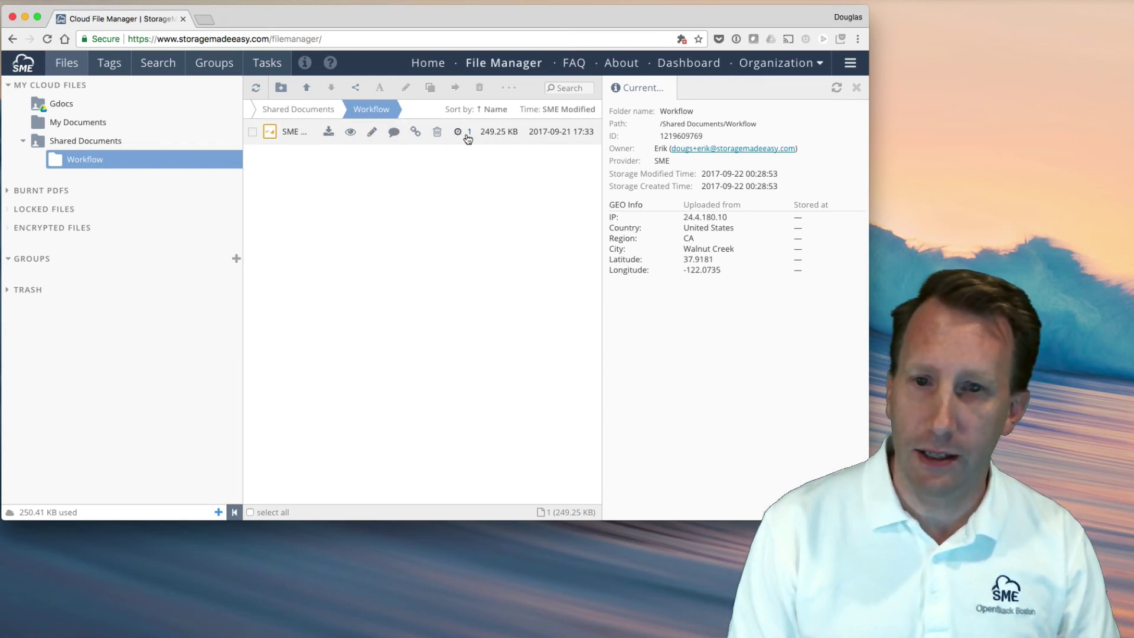
right_click(286, 133)
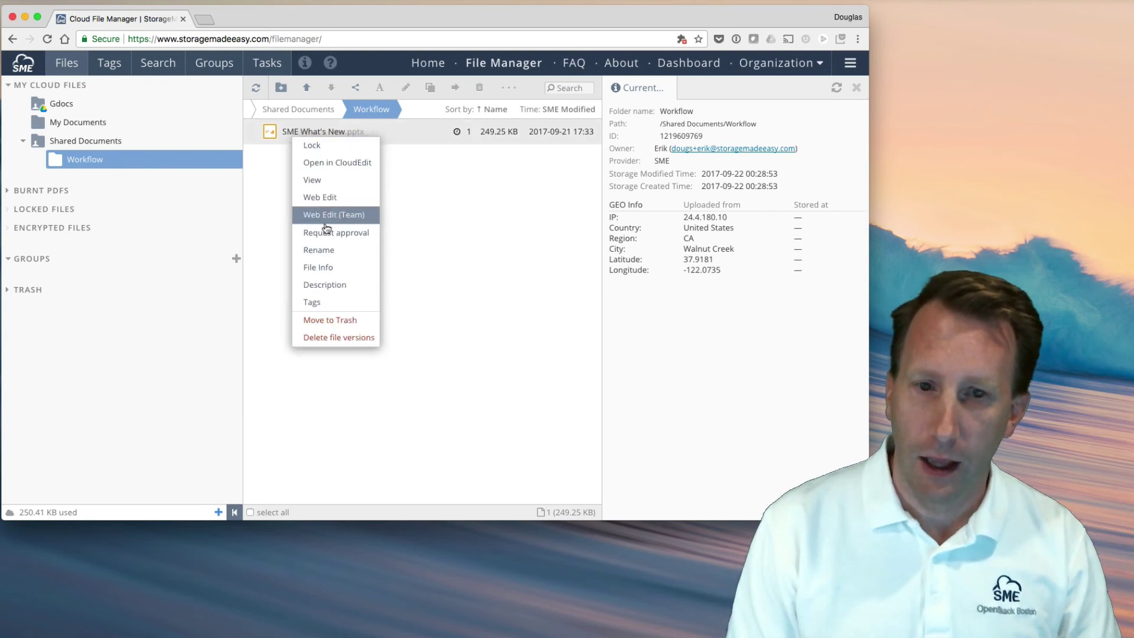
Request approval of SME What's New.pptx with the comment 'Deck is ready. Please approve'.
click(350, 236)
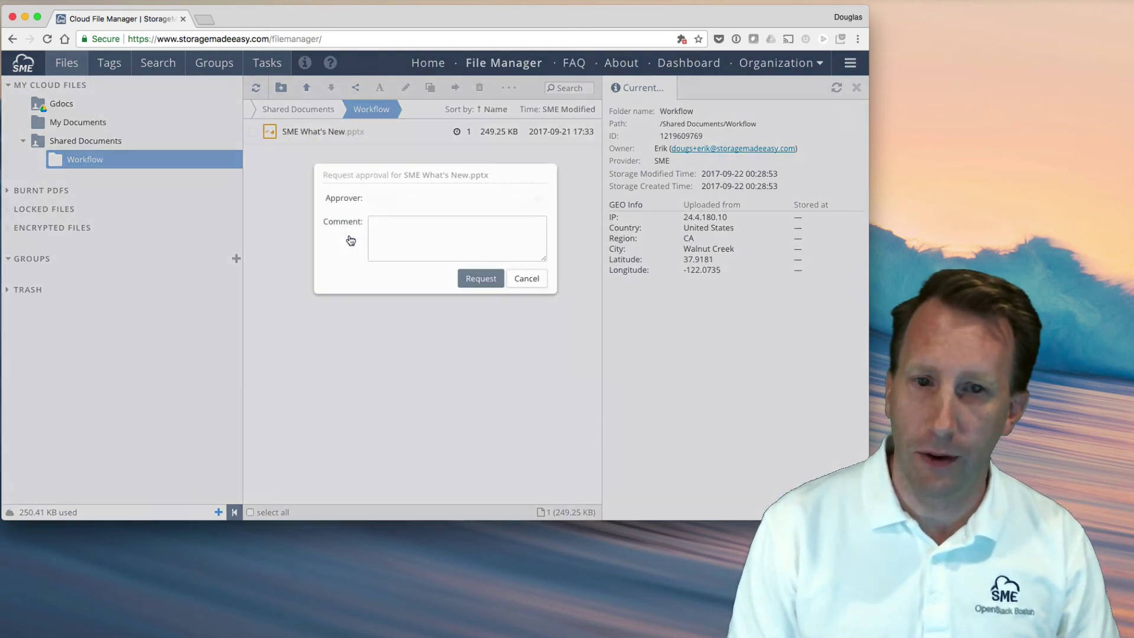
click(388, 230)
text(Deck is ready.  Please approve)
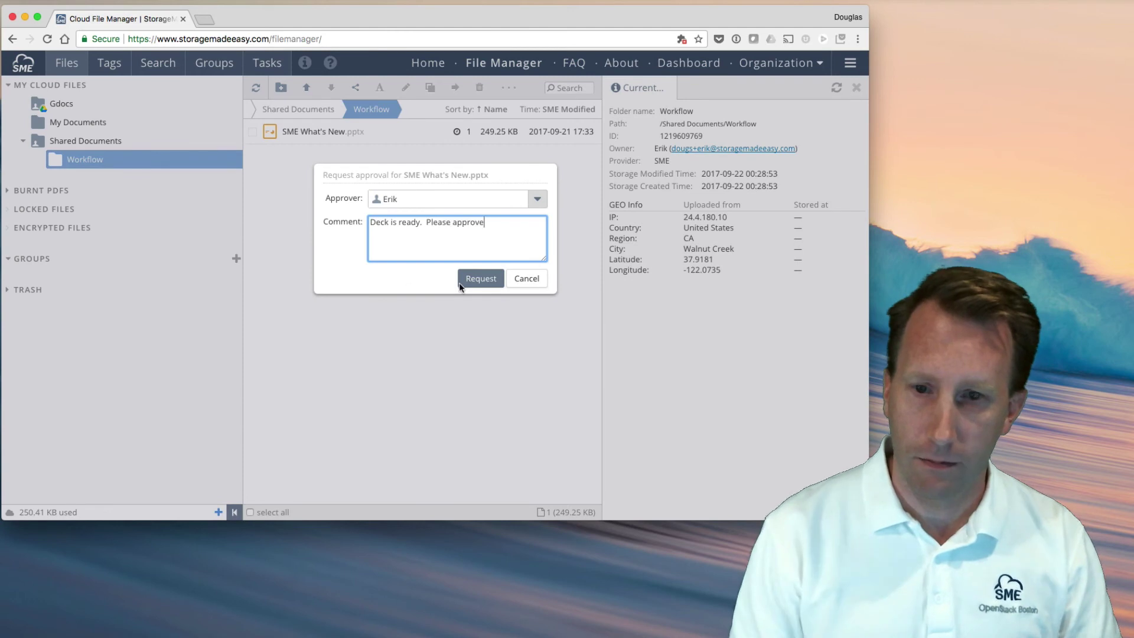
click(475, 284)
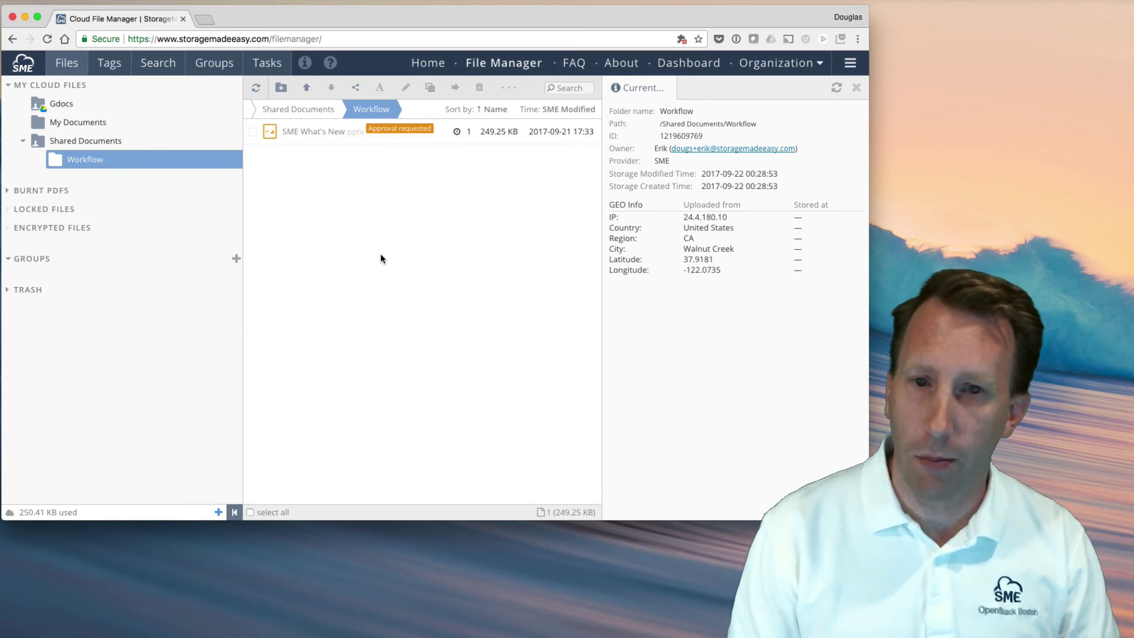
key(super+Tab)
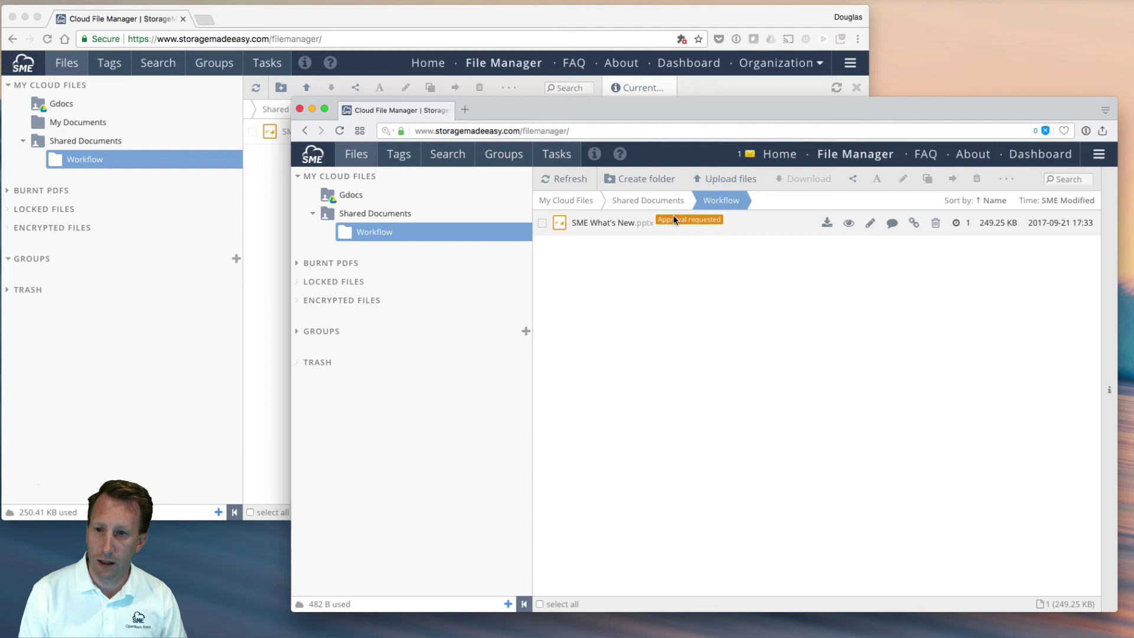
As the approver, check the approval notification and preview the submitted deck through slide 4.
click(751, 155)
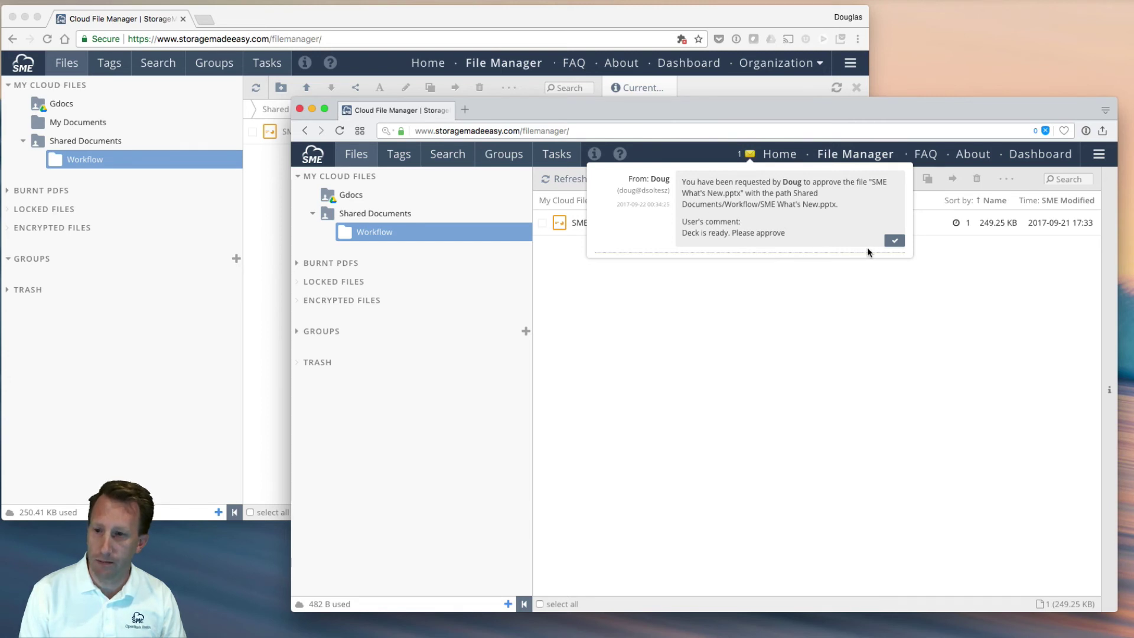
click(894, 241)
click(848, 223)
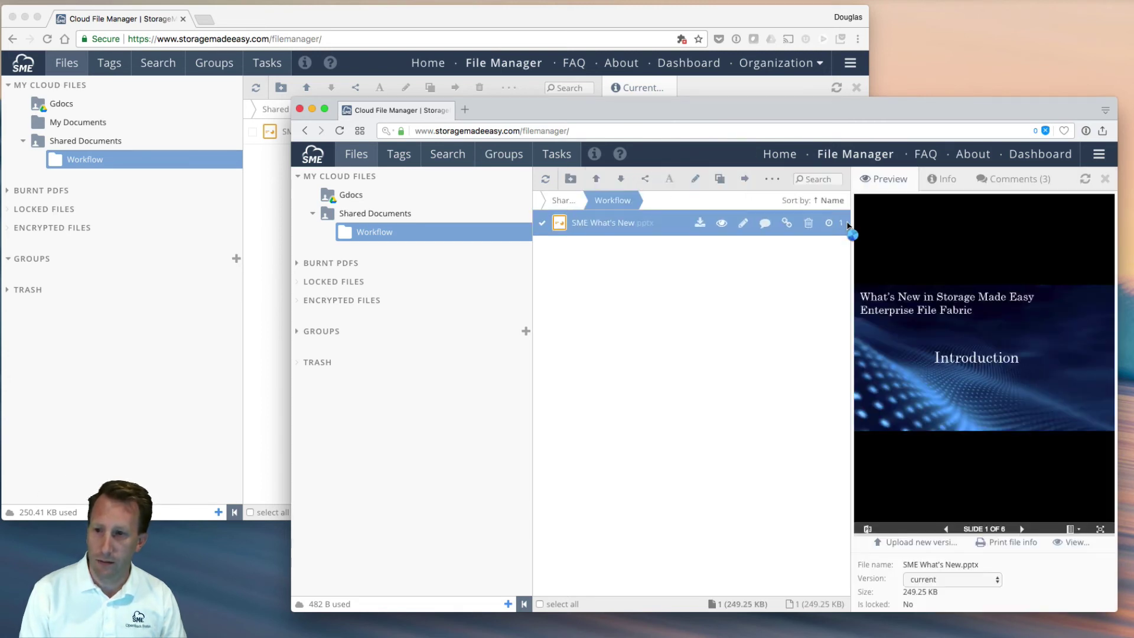
click(1023, 528)
click(1023, 529)
click(1024, 529)
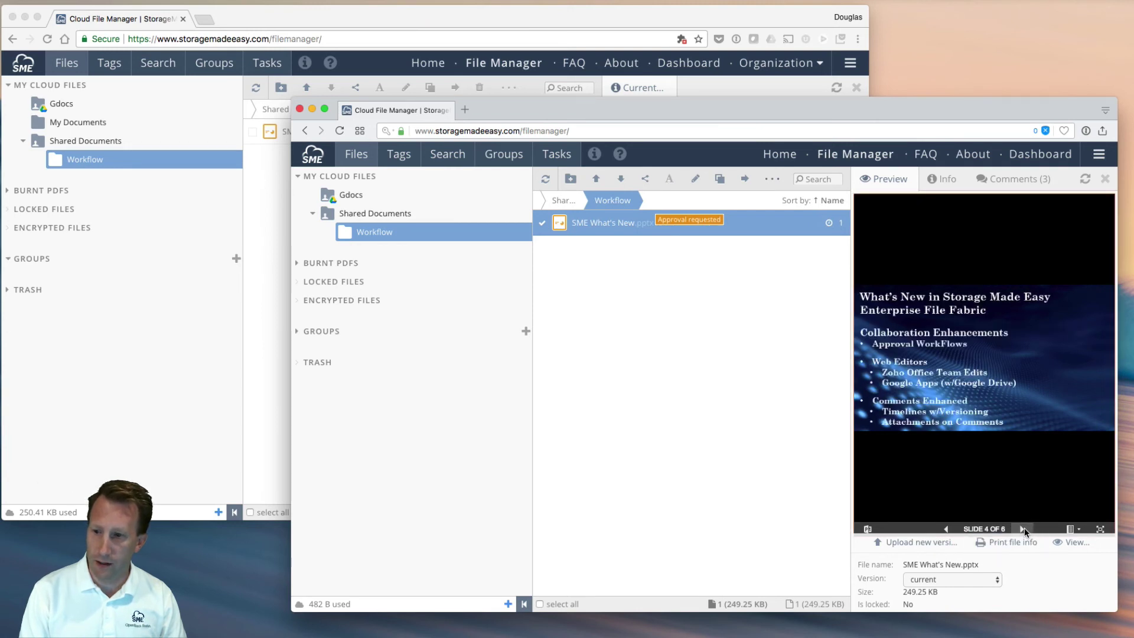
Reject the deck's approval with the comment 'Please add my name to the first slide'.
right_click(614, 227)
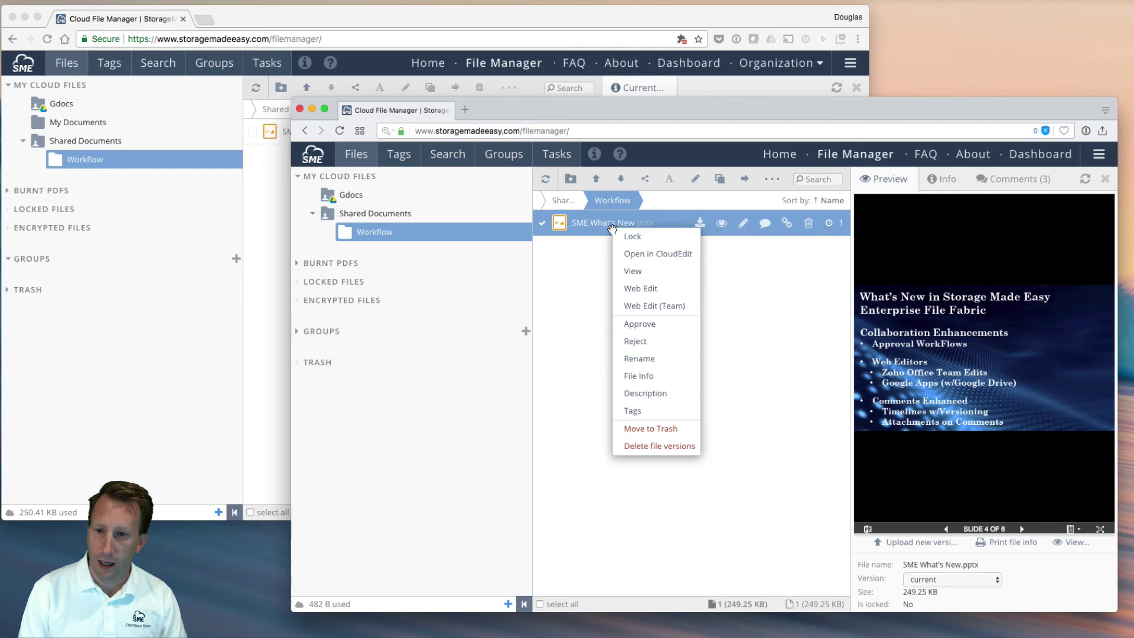
click(659, 343)
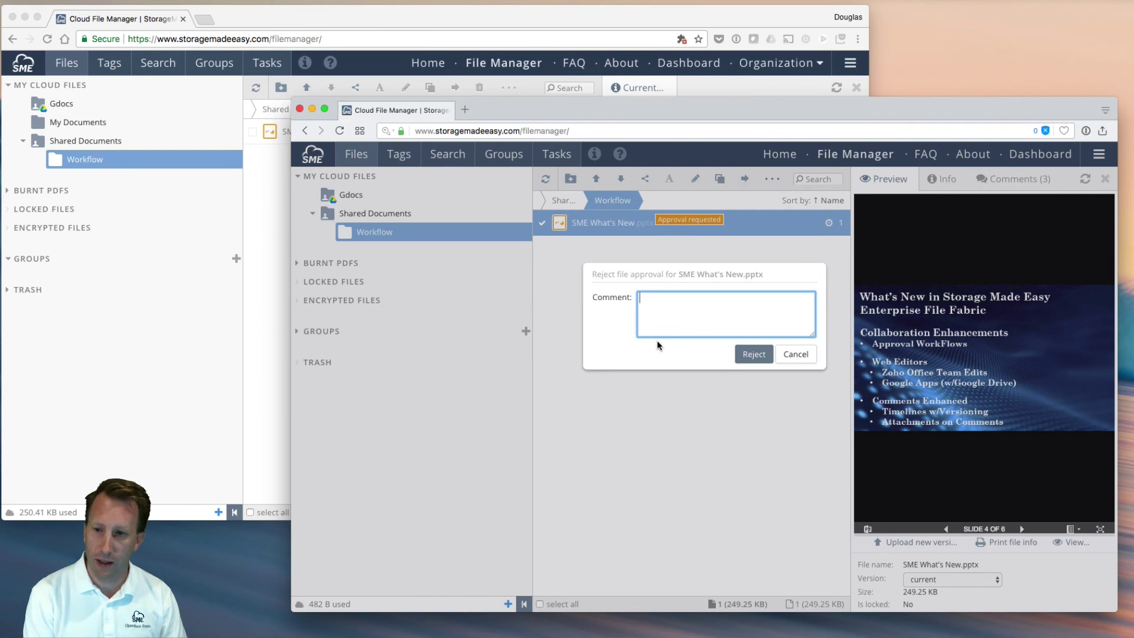
text(Please add my n)
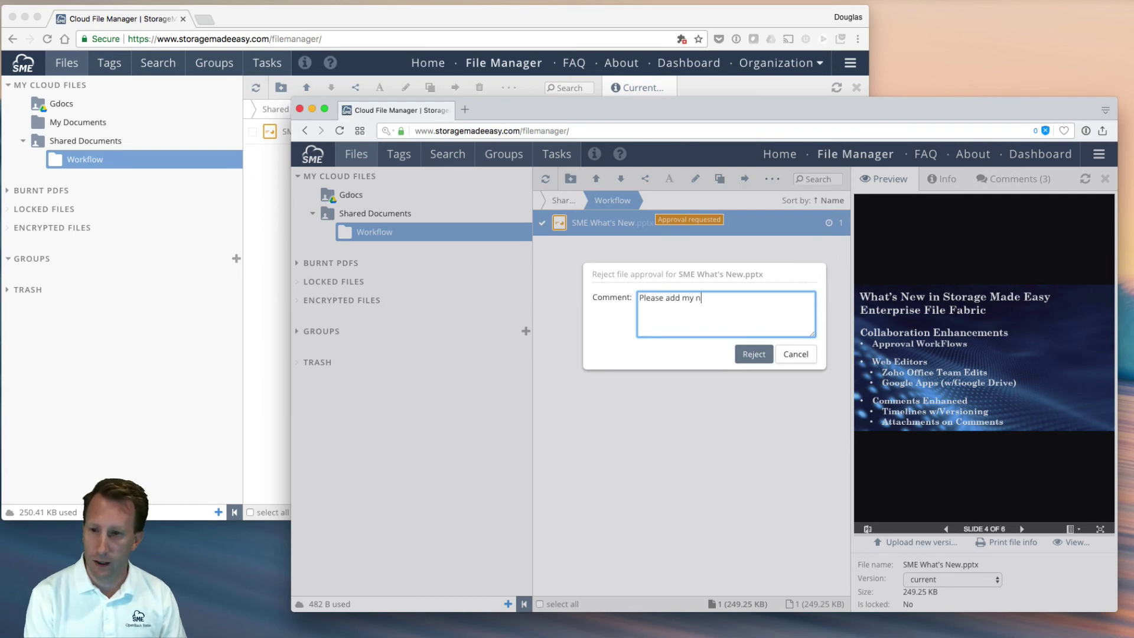
text(ame to the first slide)
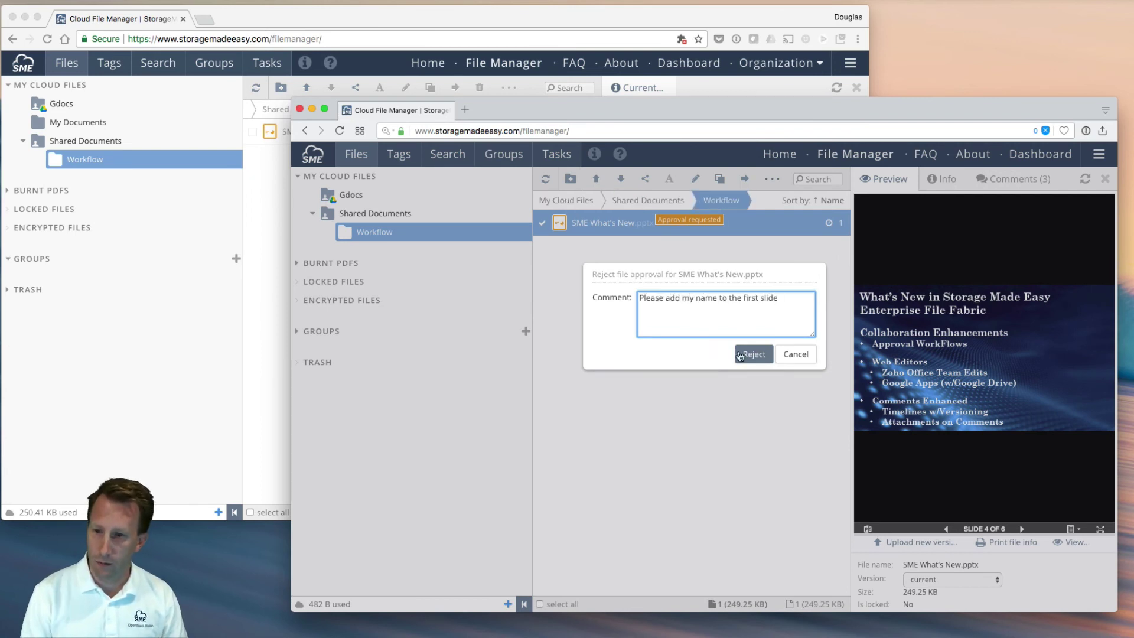
click(754, 356)
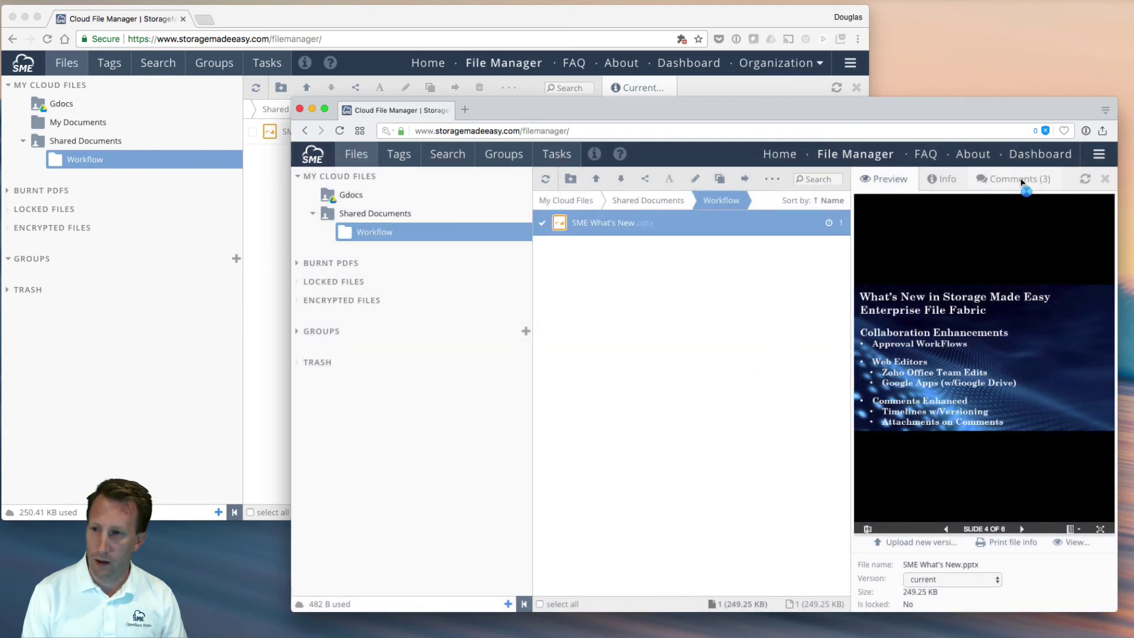
Return to the requester's window and reload the Workflow file list.
click(1020, 180)
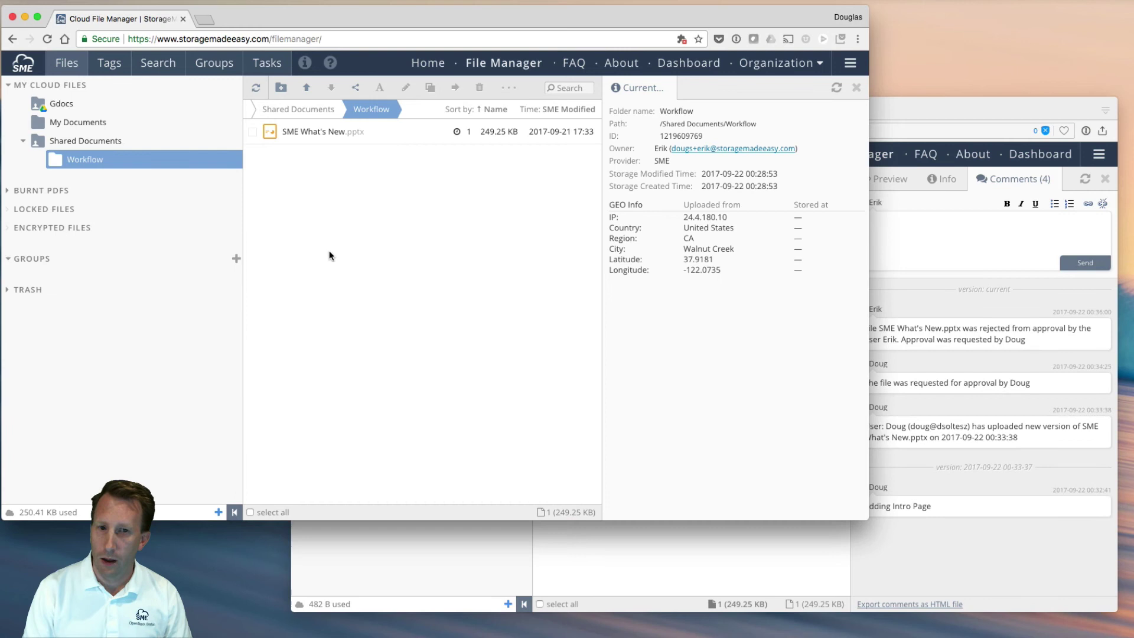
key(super+Tab)
click(256, 89)
click(264, 109)
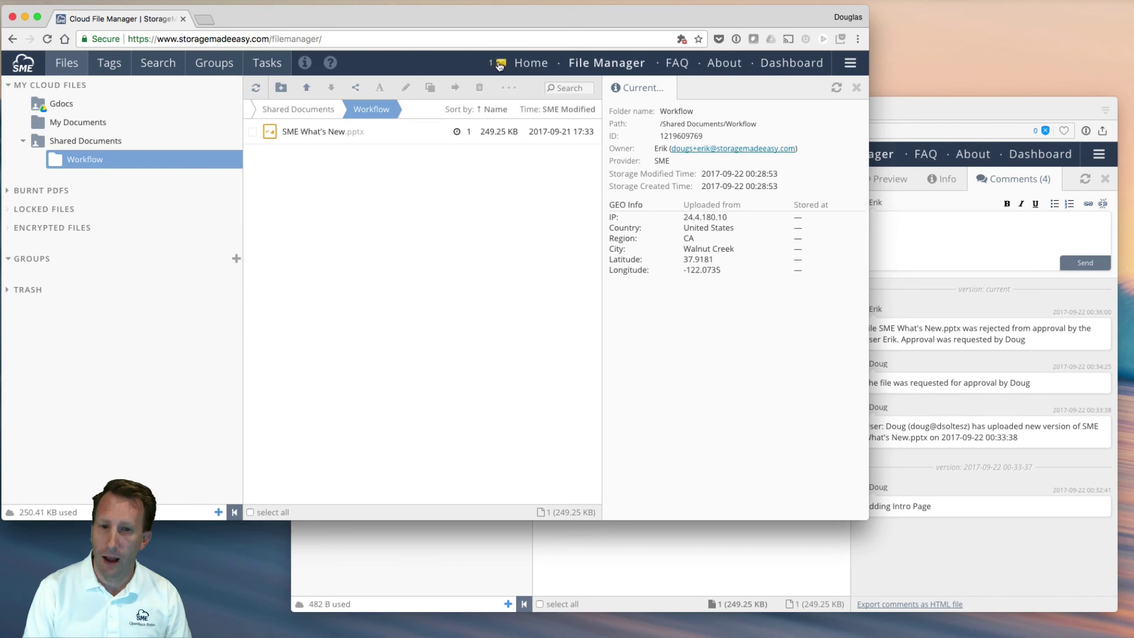
Read and dismiss the rejection notice, then open SME What's New.pptx in the desktop editor.
click(499, 65)
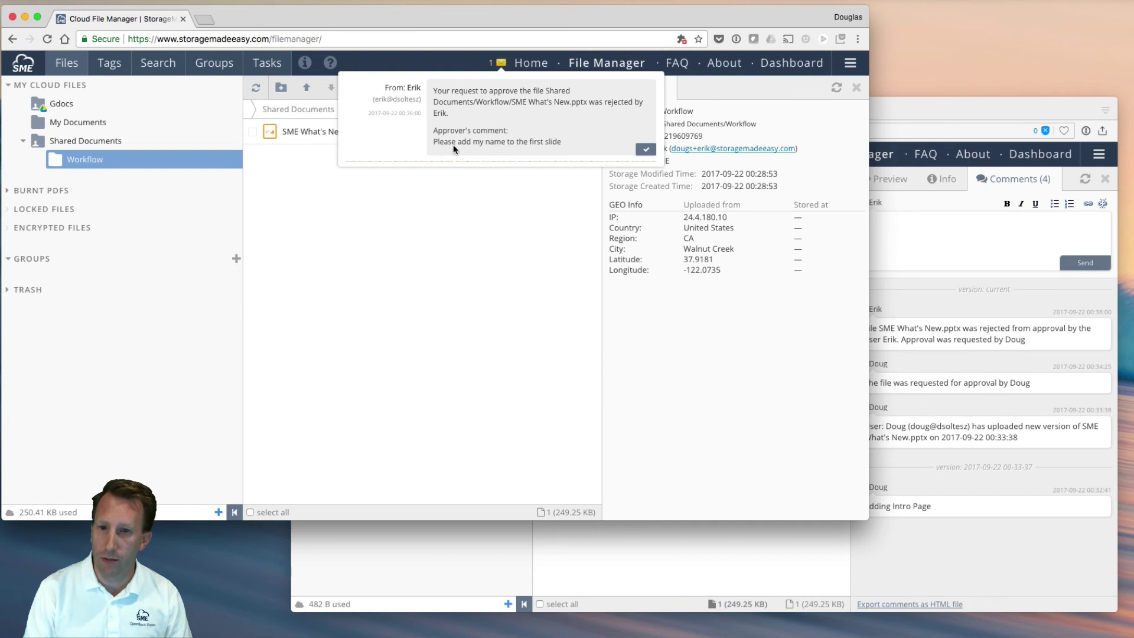
click(646, 150)
mouse_move(329, 142)
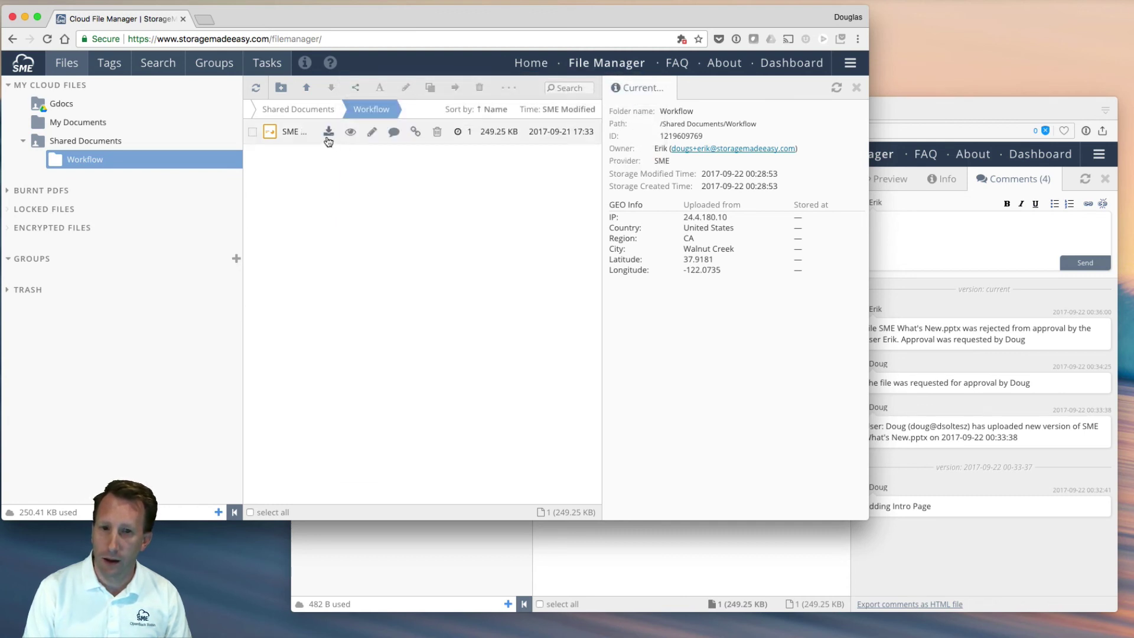
click(291, 132)
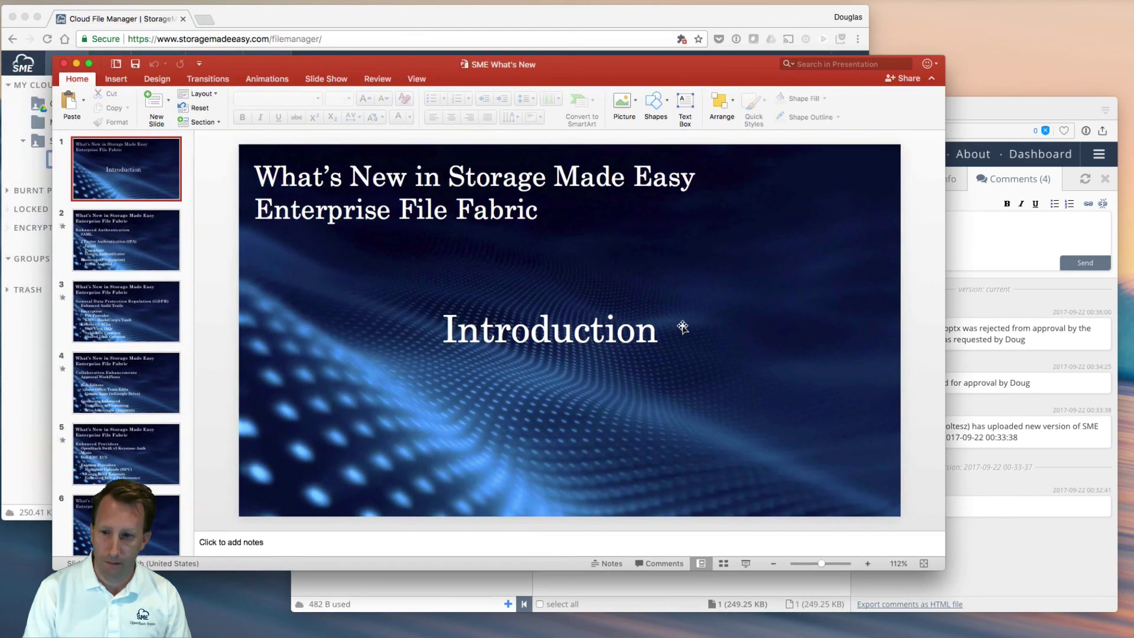
Add a 'By:' line with the approver's name under Introduction, then save and close the deck.
click(659, 334)
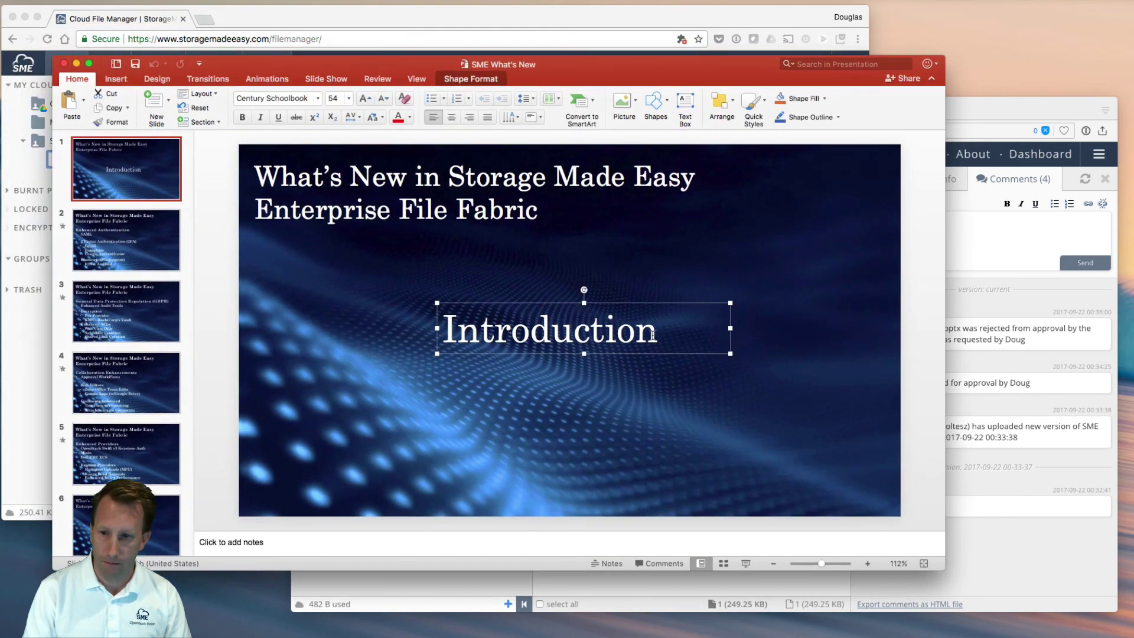
click(657, 336)
key(Return)
text(By)
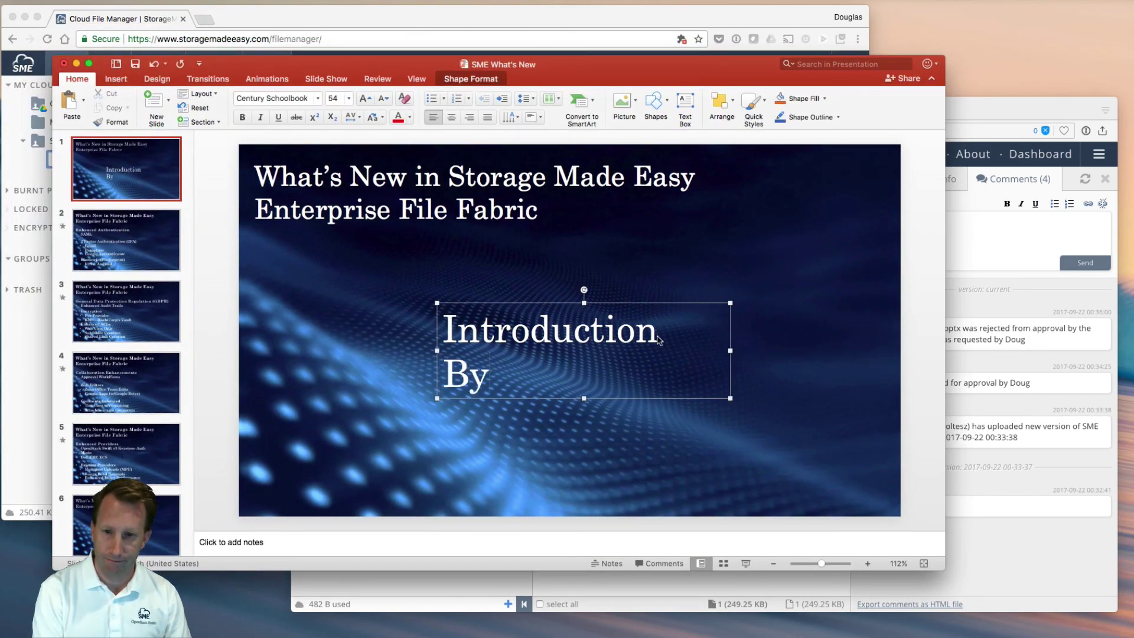
text(:Erik)
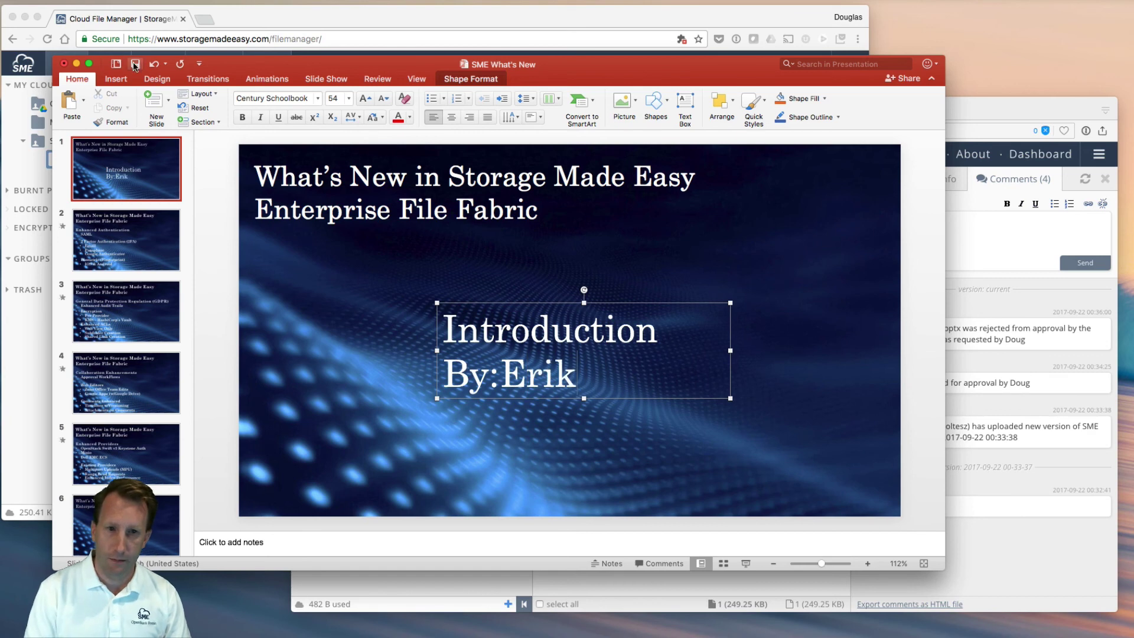
click(135, 63)
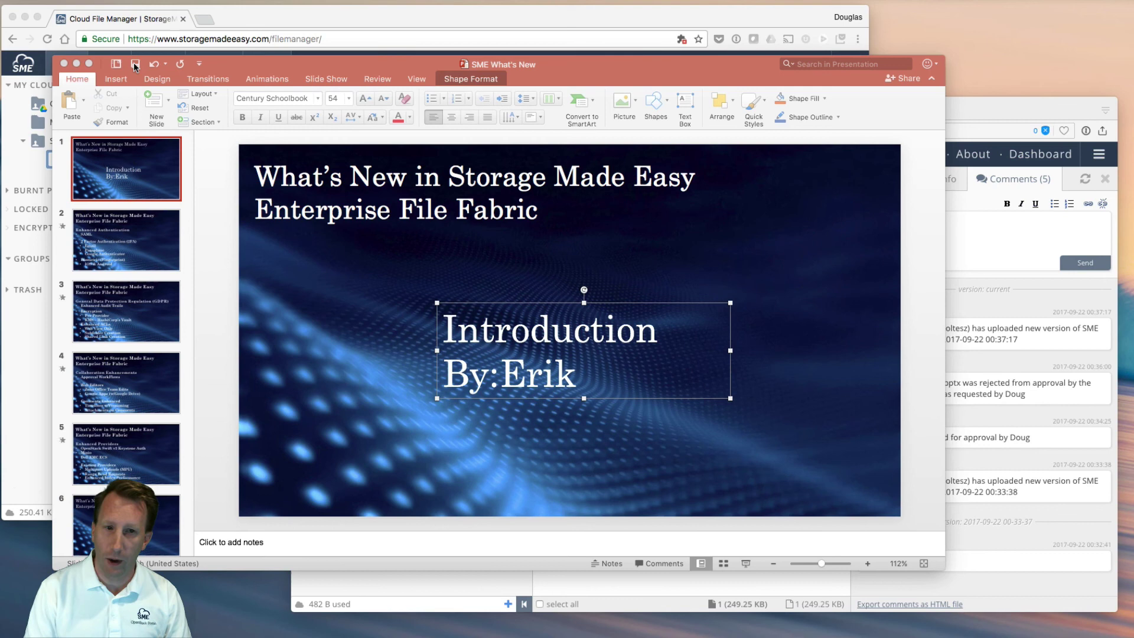
click(64, 63)
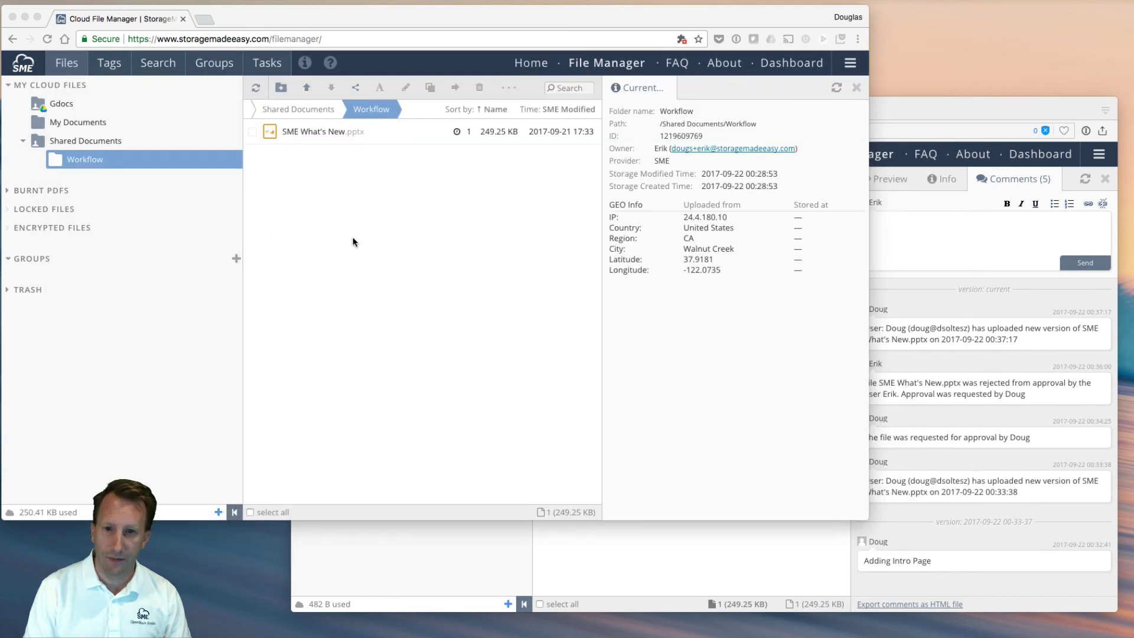
Comment on the updated SME What's New.pptx that the approver's name was added to the Intro page, @-mentioning them.
click(257, 88)
mouse_move(366, 138)
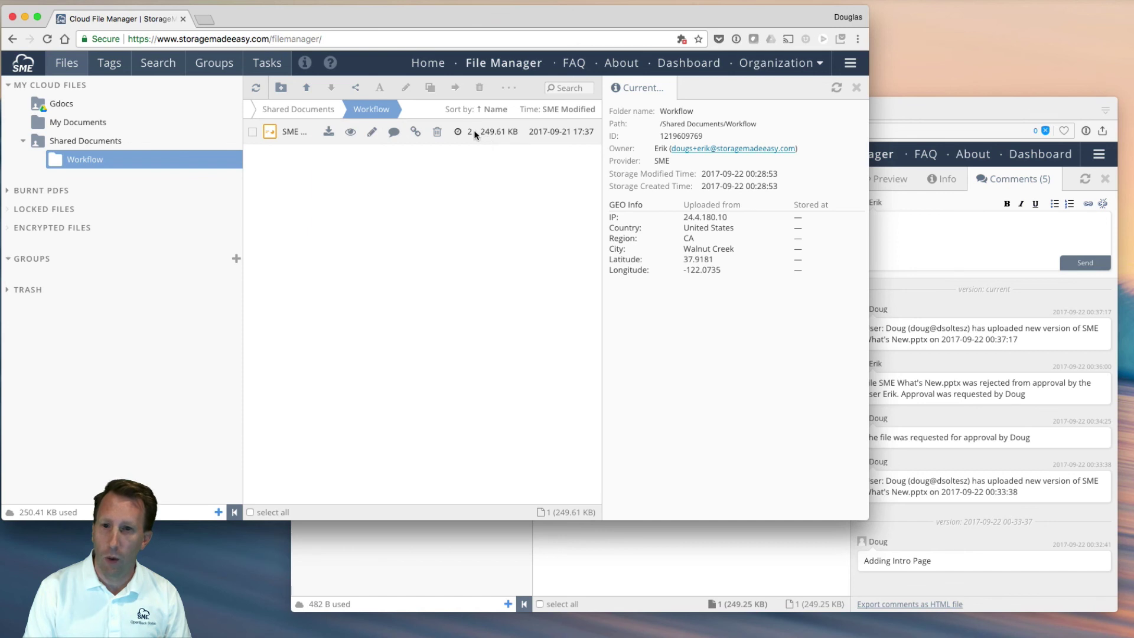
click(283, 129)
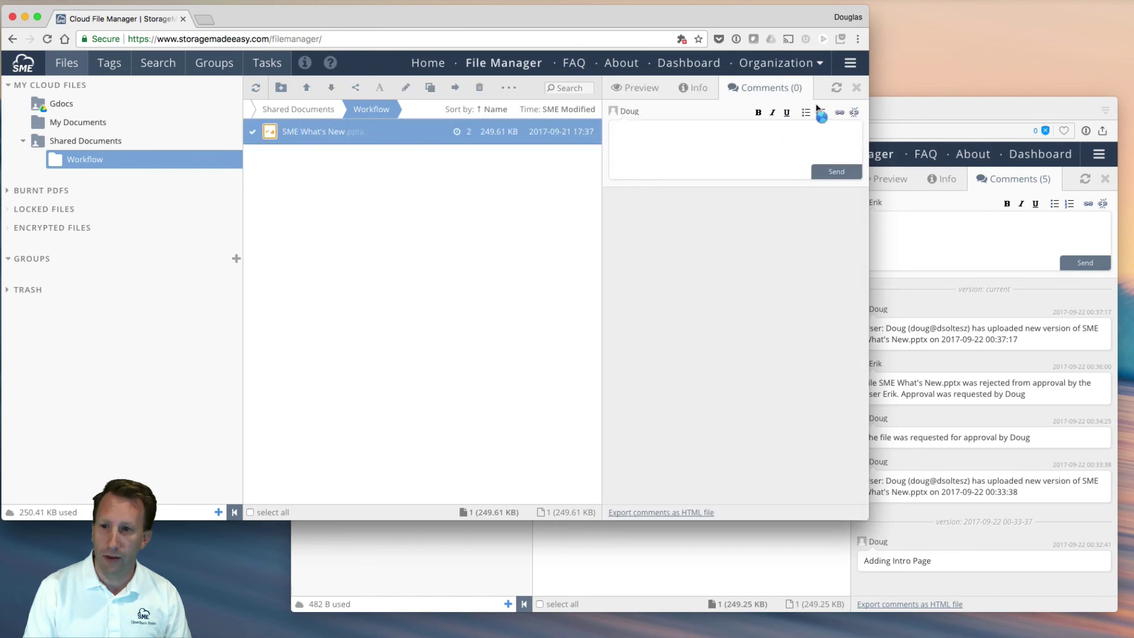
click(768, 142)
text(Added Erik)
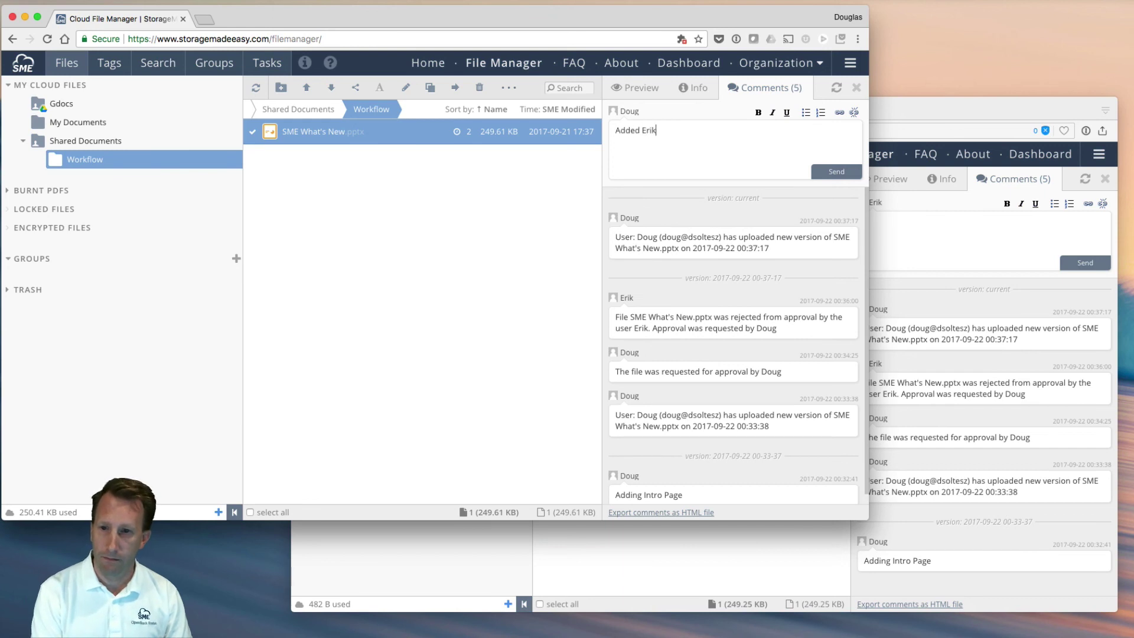
text('s Name to Intro p)
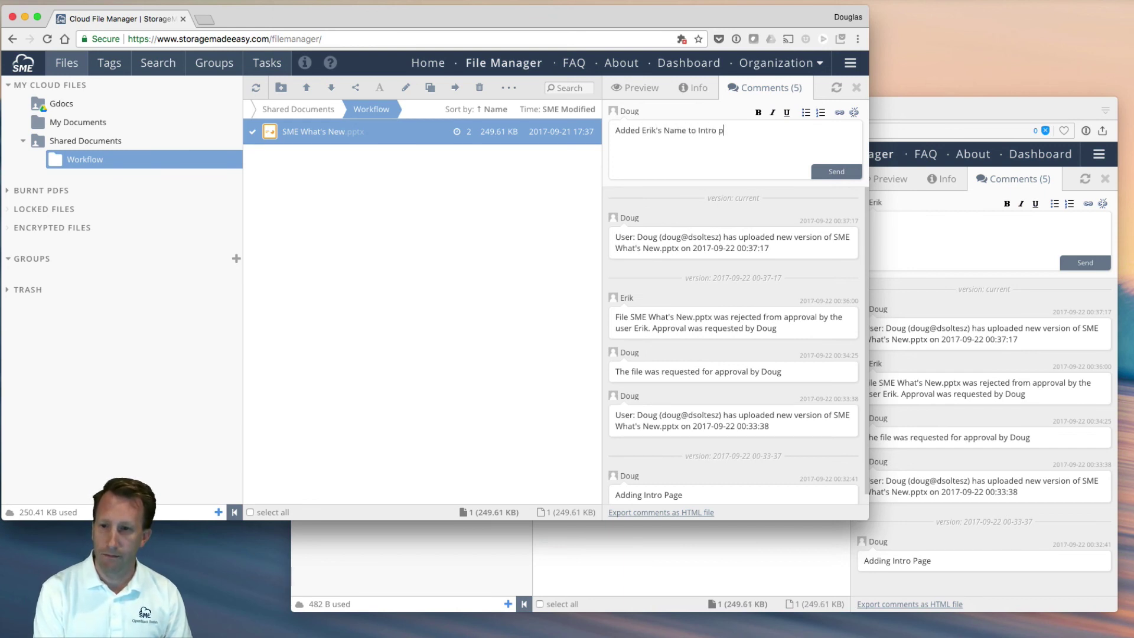
text(age @)
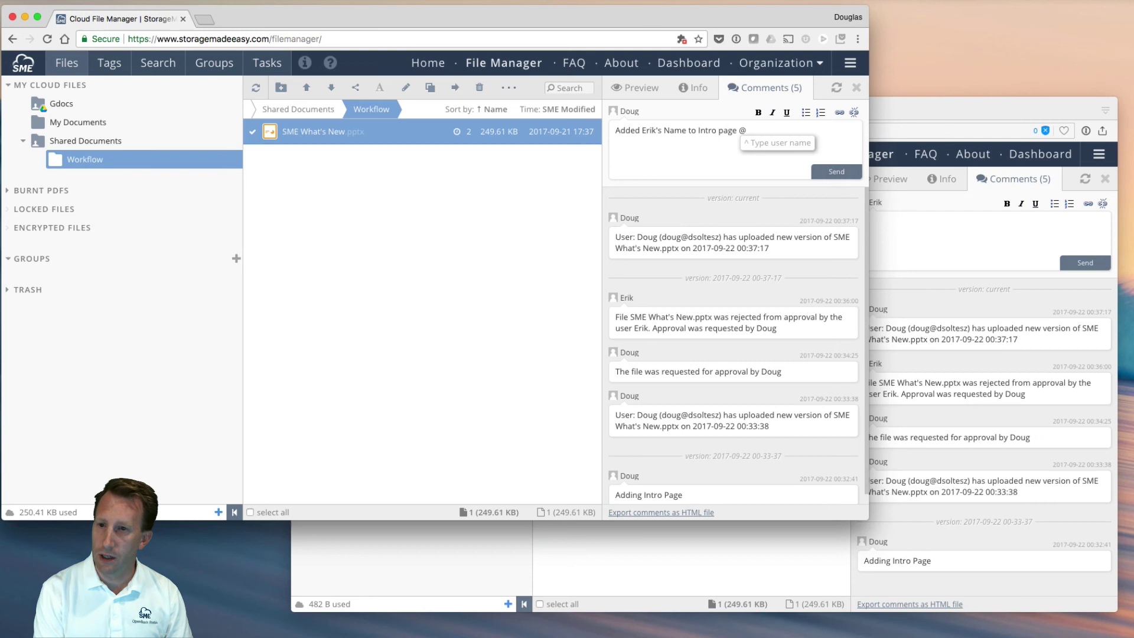
text(er)
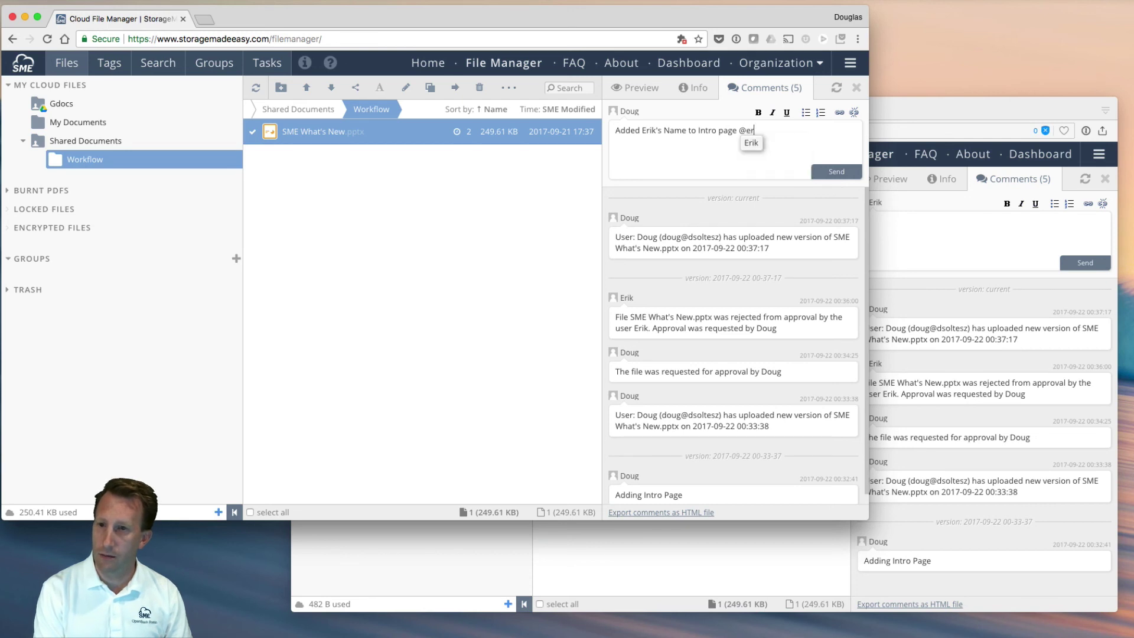
key(Return)
click(854, 173)
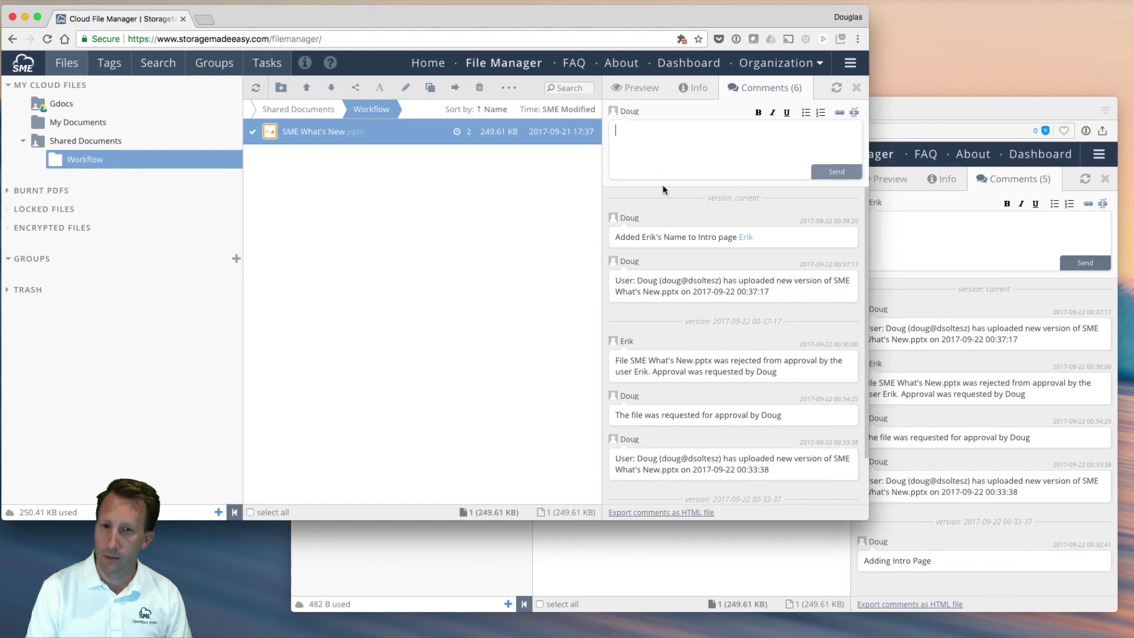
Resubmit SME What's New.pptx for approval with the comment 'Done. Please approve'.
right_click(289, 138)
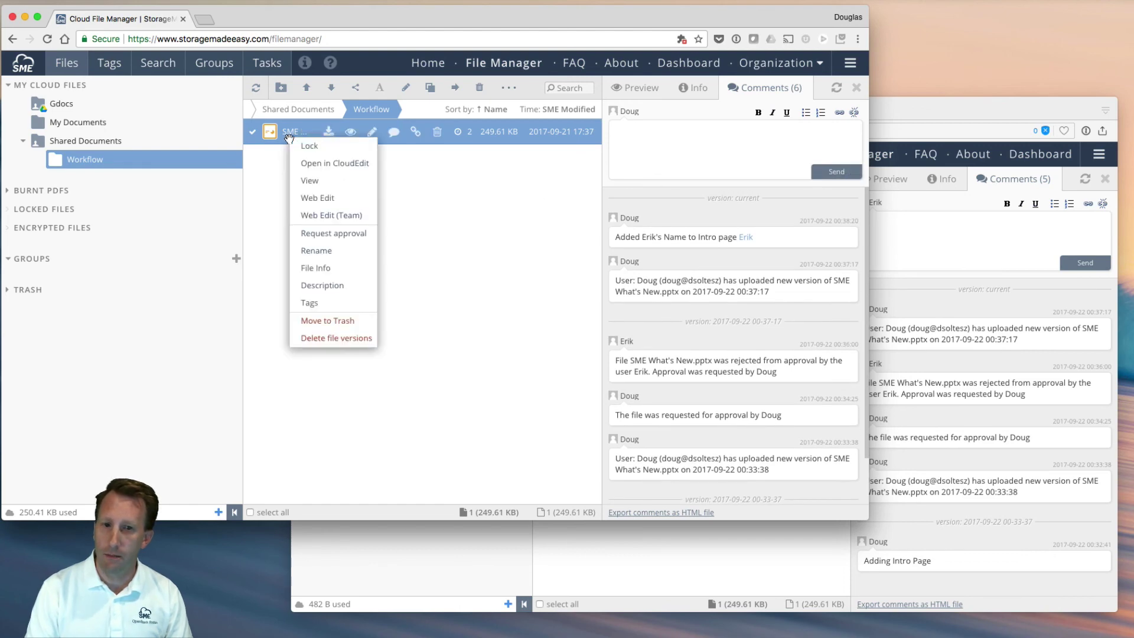
click(335, 234)
click(409, 242)
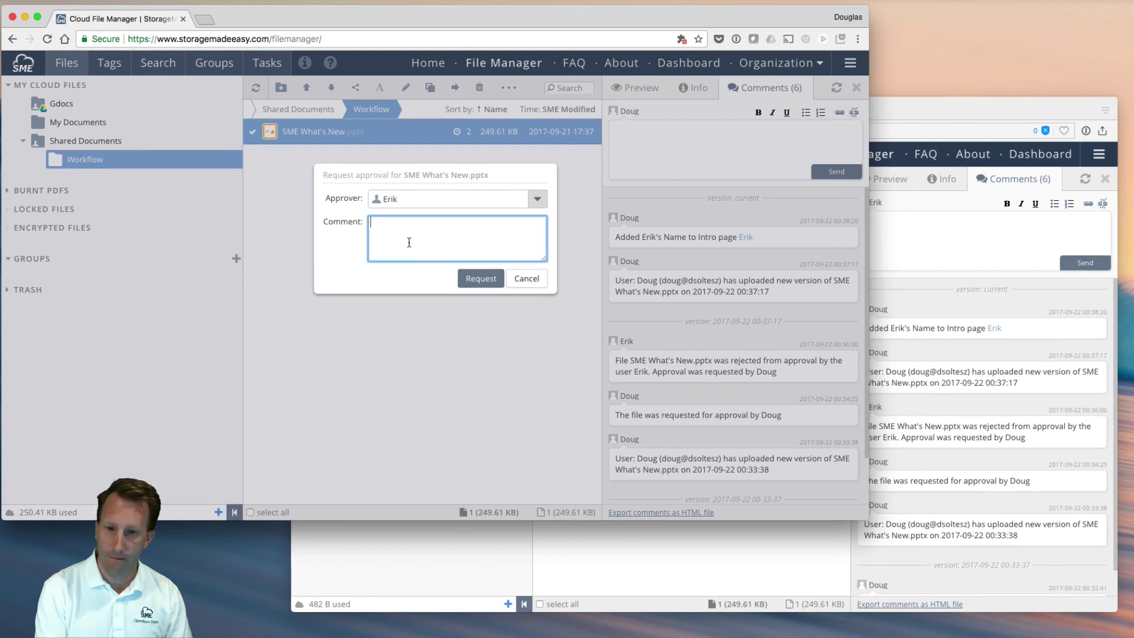
text(Done.  Pleas)
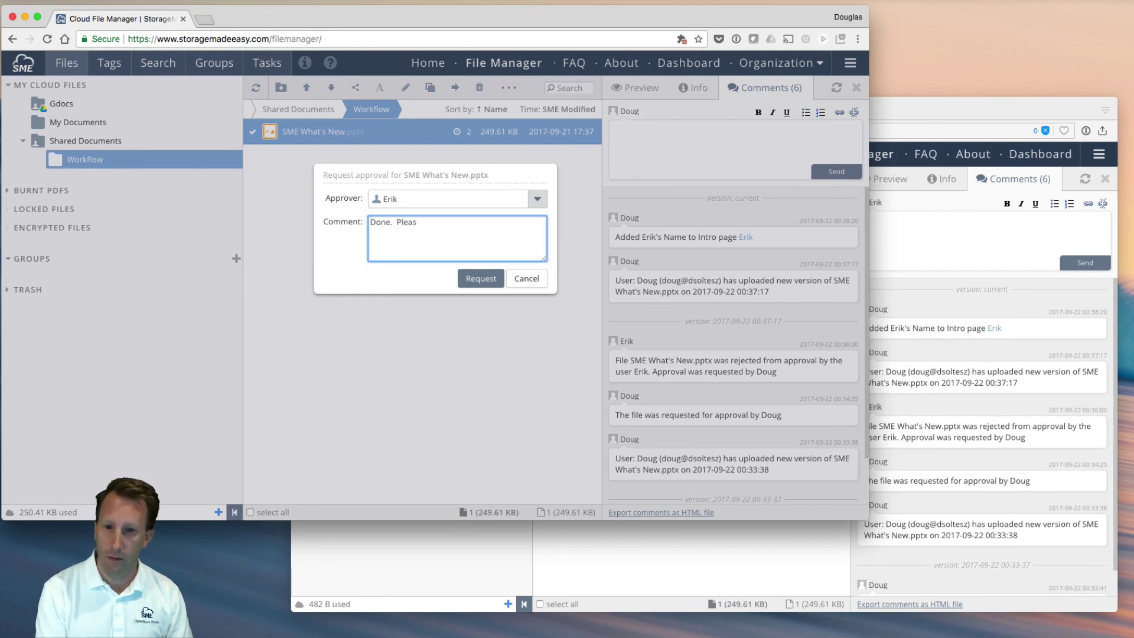
text(e approve)
click(479, 283)
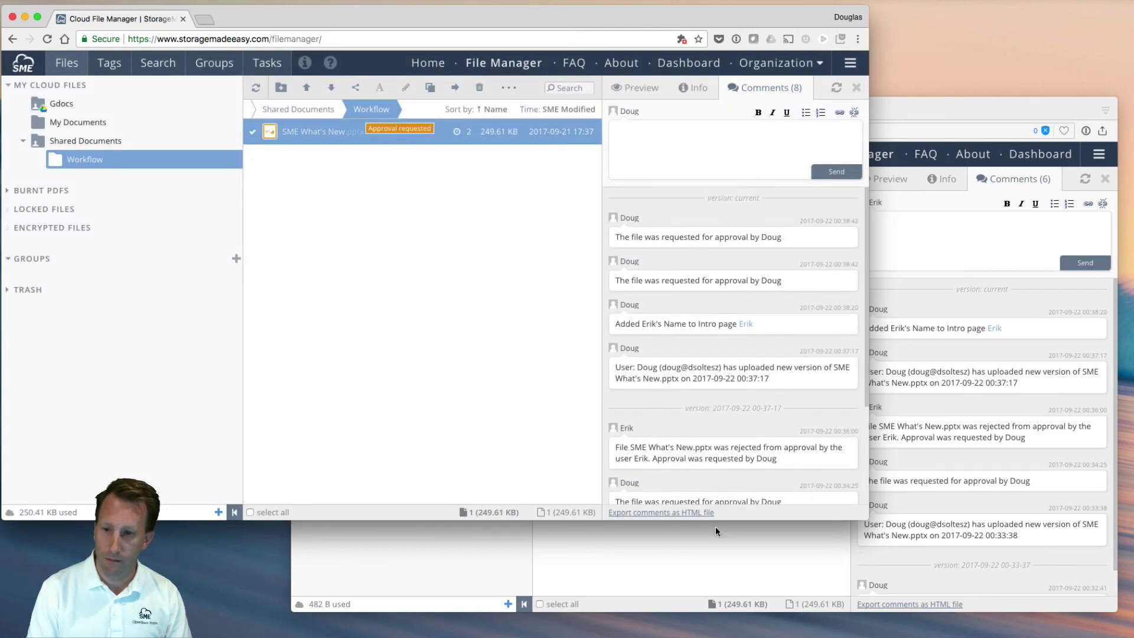
click(711, 558)
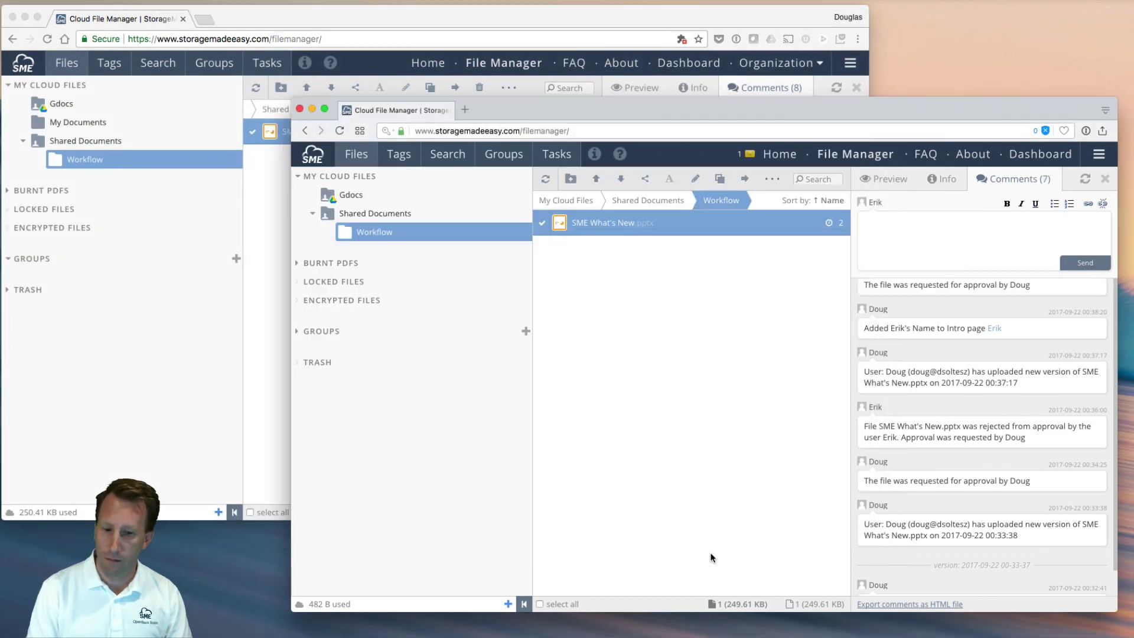
As the approver, approve the revised SME What's New.pptx and deselect it to show folder details.
click(751, 160)
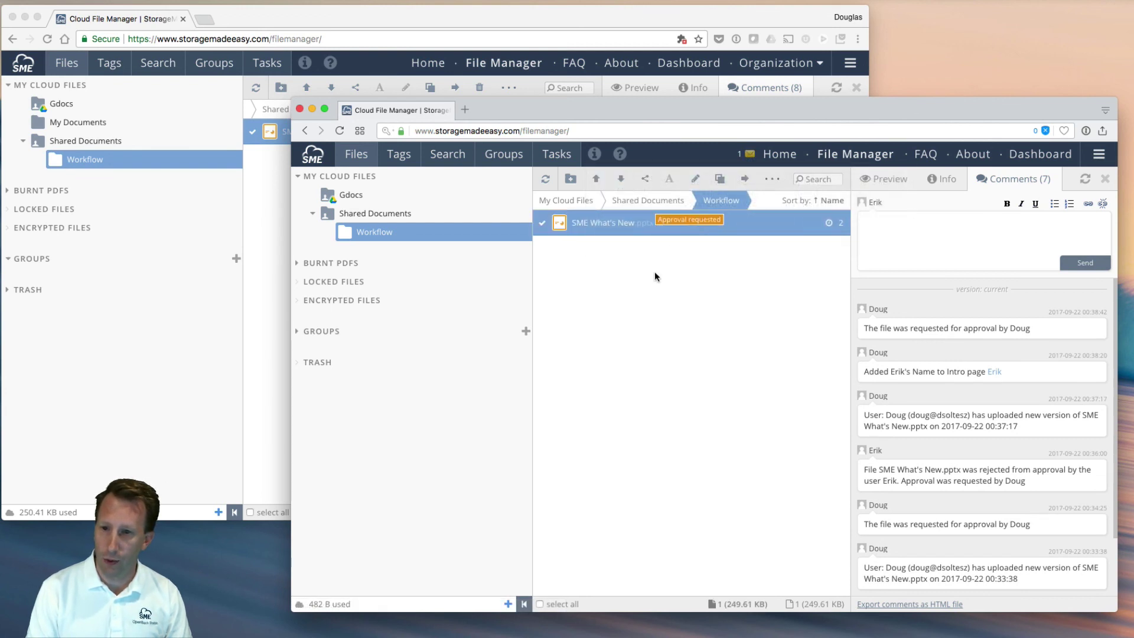
right_click(603, 226)
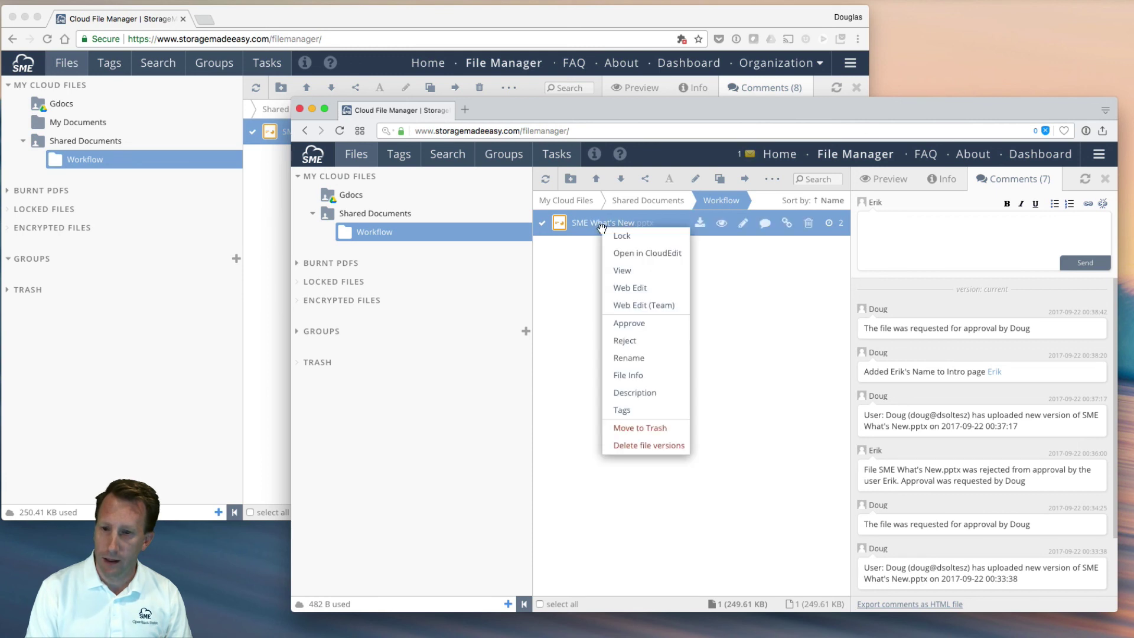
click(628, 322)
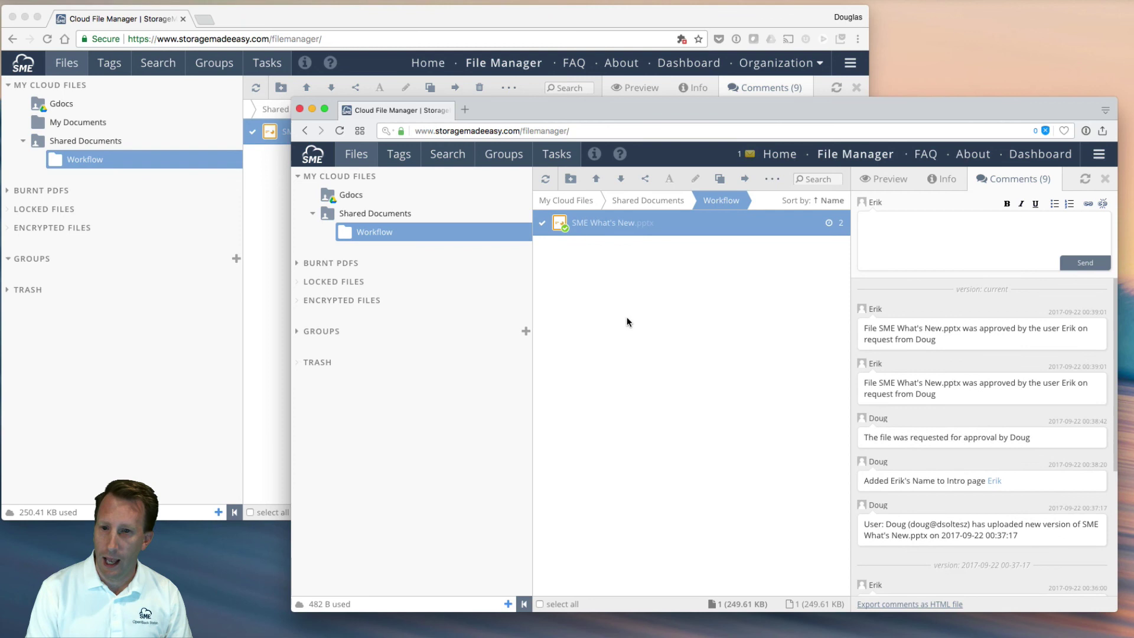
mouse_move(567, 229)
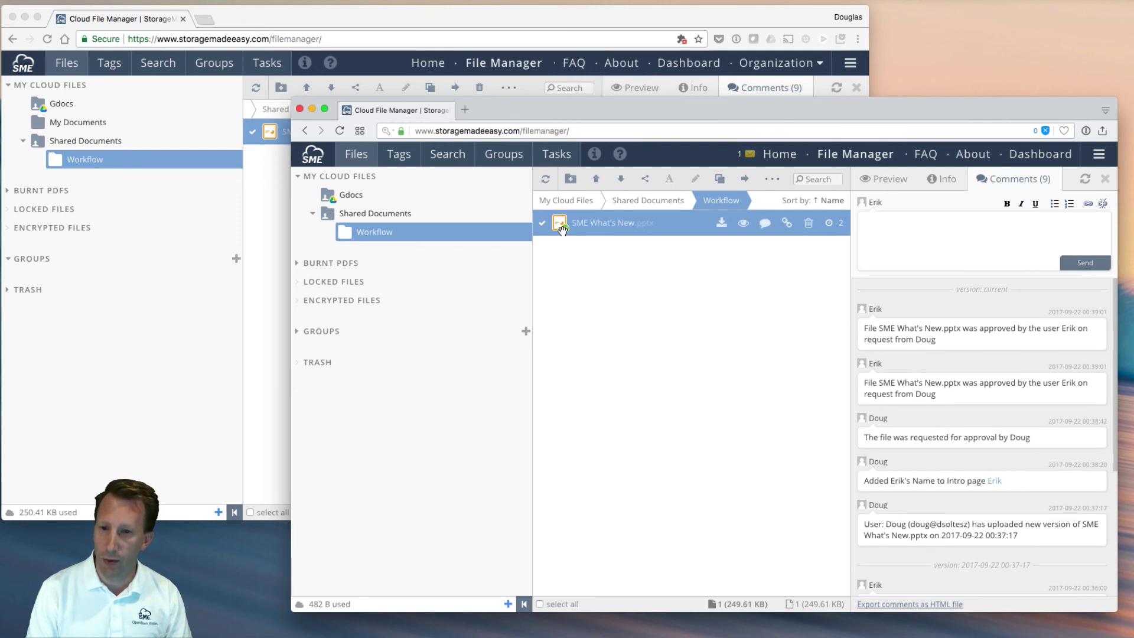
click(581, 262)
mouse_move(578, 228)
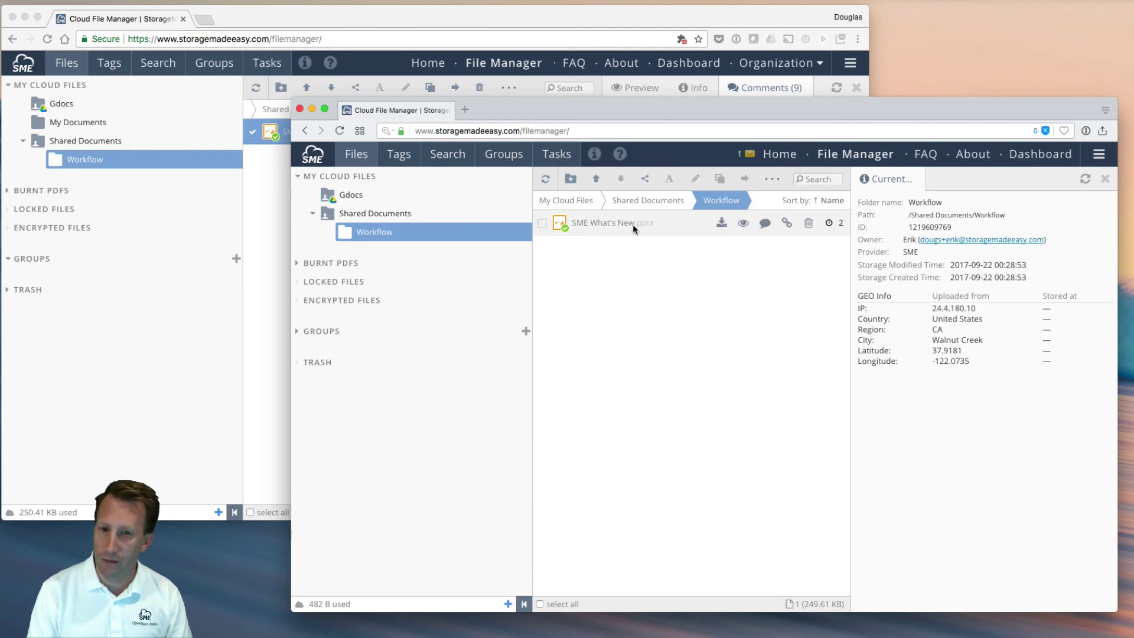
Bring the requester's File Fabric window back to the front.
click(269, 230)
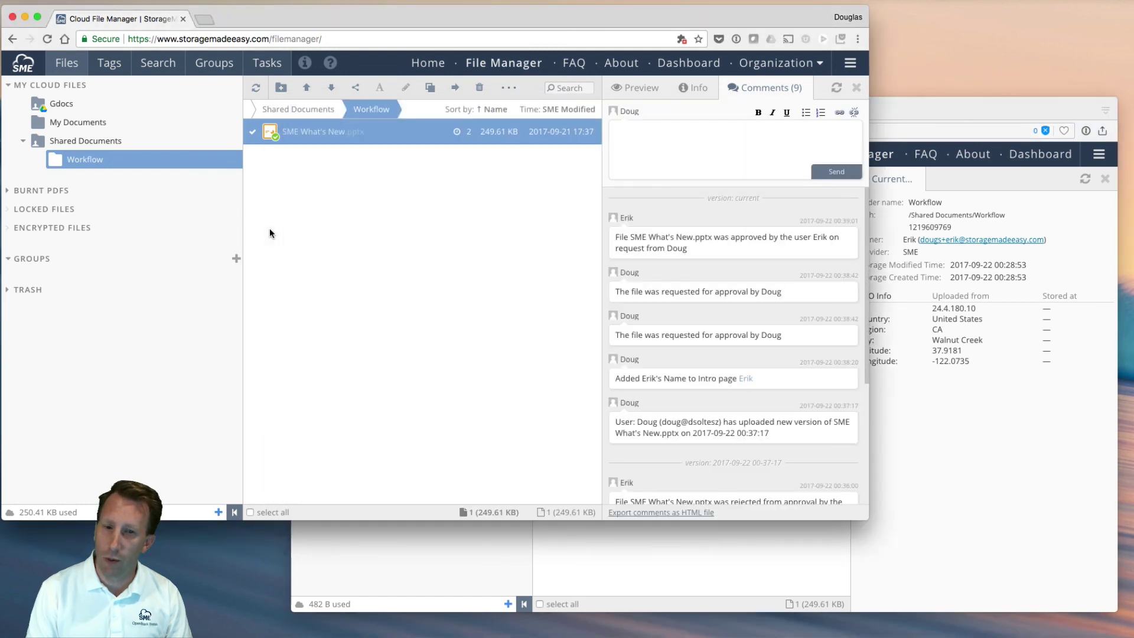